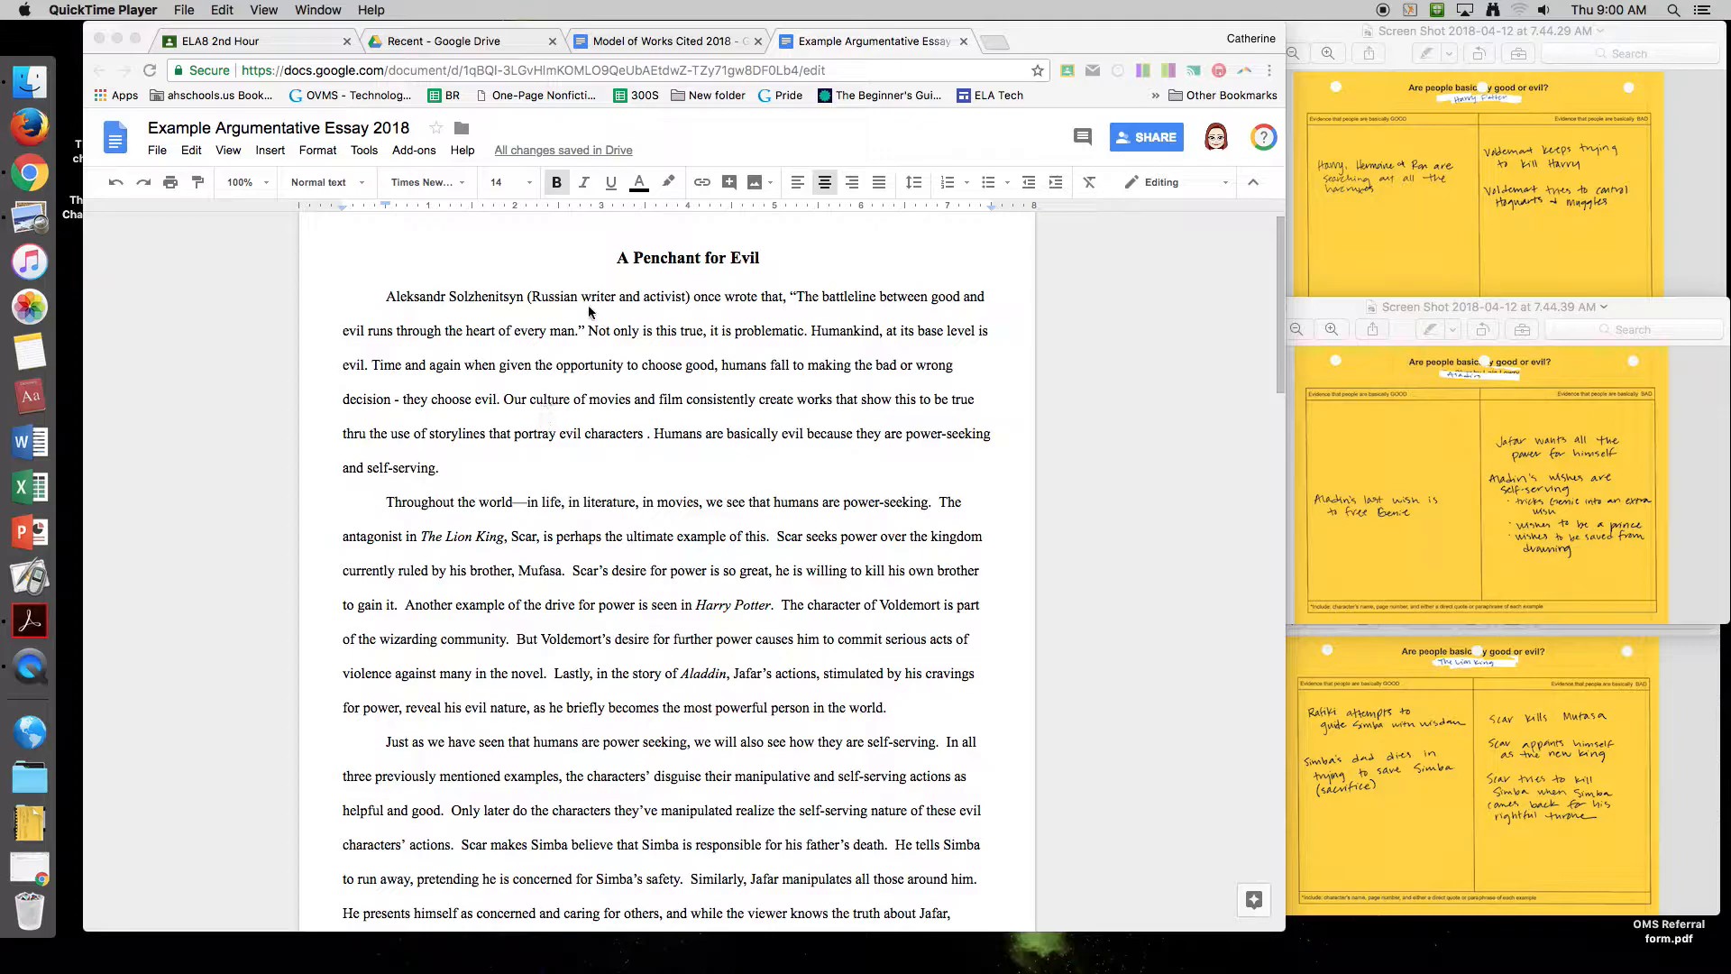
Step: Review the essay's opening Solzhenitsyn quotation and paragraphs, highlighting the Lion King example about Scar
{"action": "left_click", "coordinate": [386, 298]}
{"action": "left_click_drag", "start_coordinate": [385, 298], "coordinate": [588, 331]}
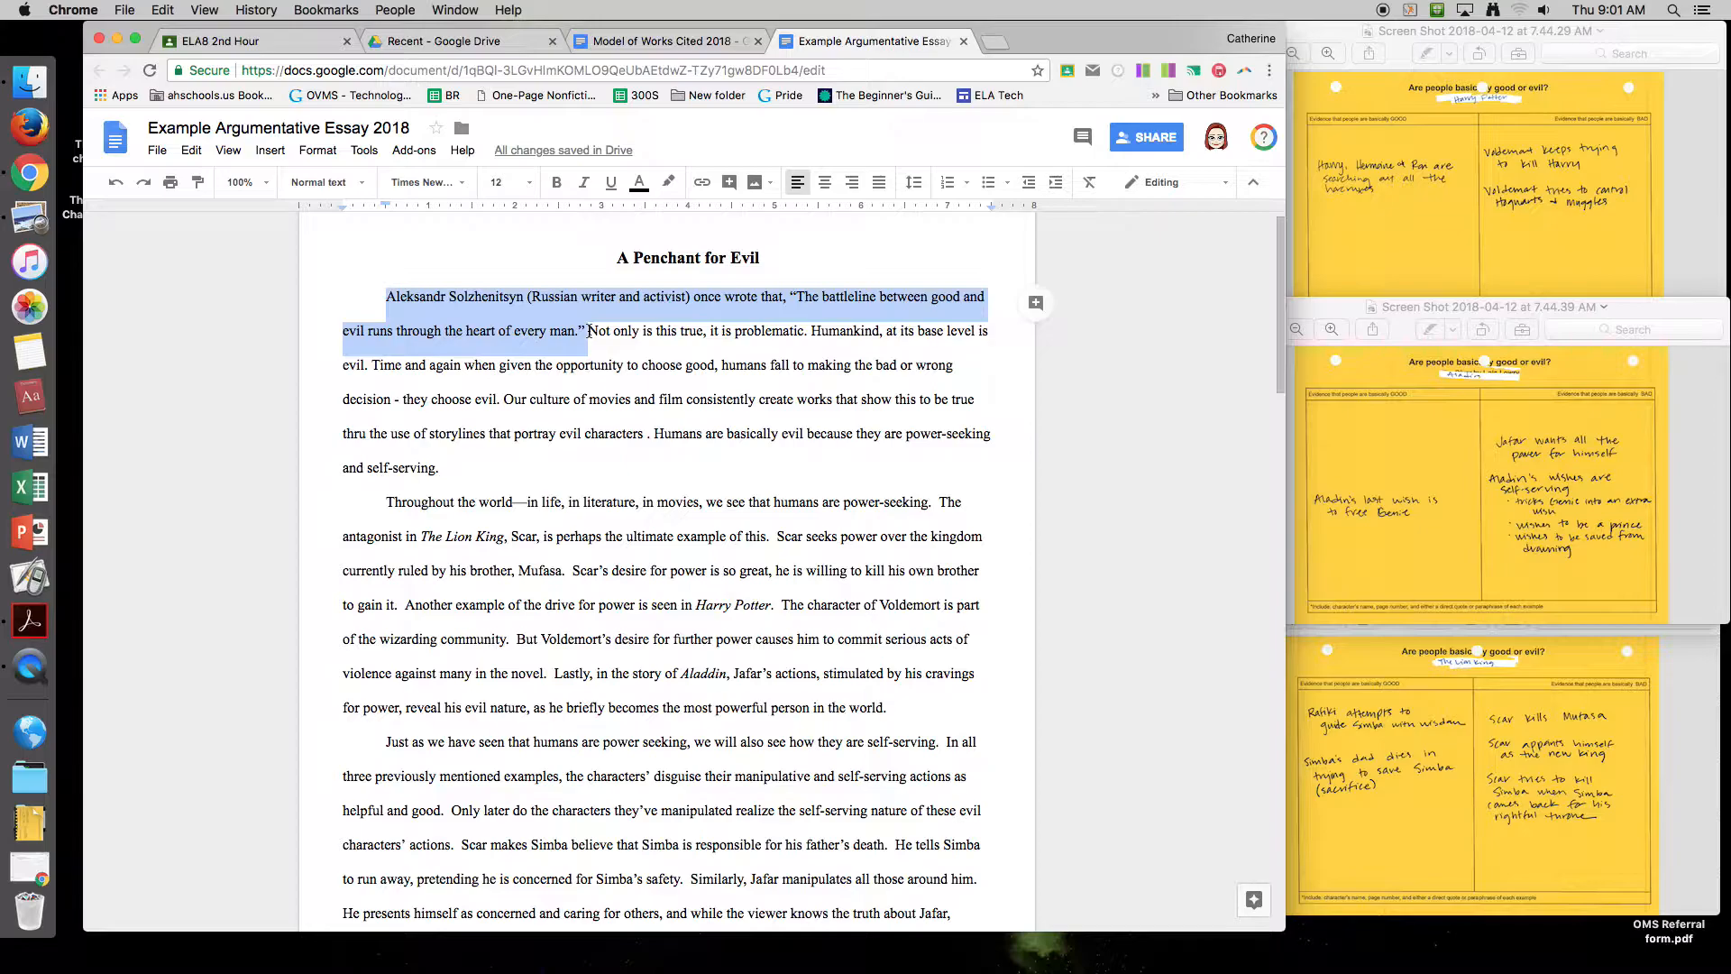
{"action": "left_click", "coordinate": [527, 301]}
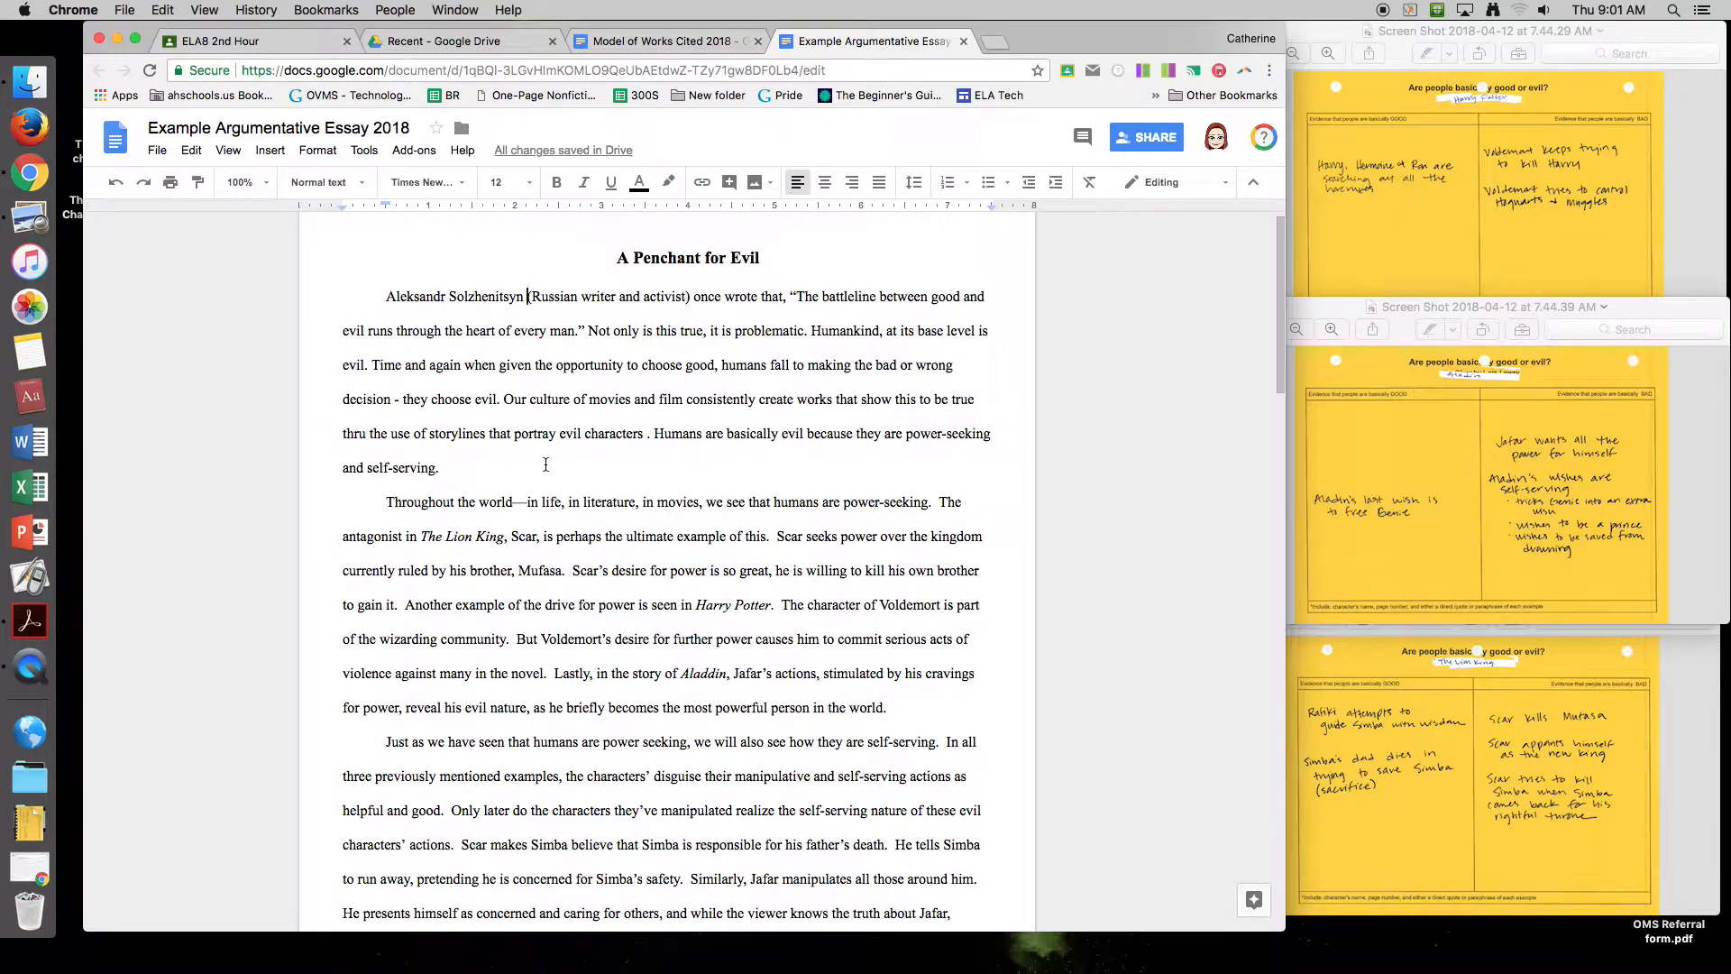
{"action": "left_click_drag", "start_coordinate": [551, 400], "coordinate": [636, 439]}
{"action": "left_click", "coordinate": [619, 466]}
{"action": "scroll", "coordinate": [568, 460], "scroll_direction": "down", "scroll_amount": 1}
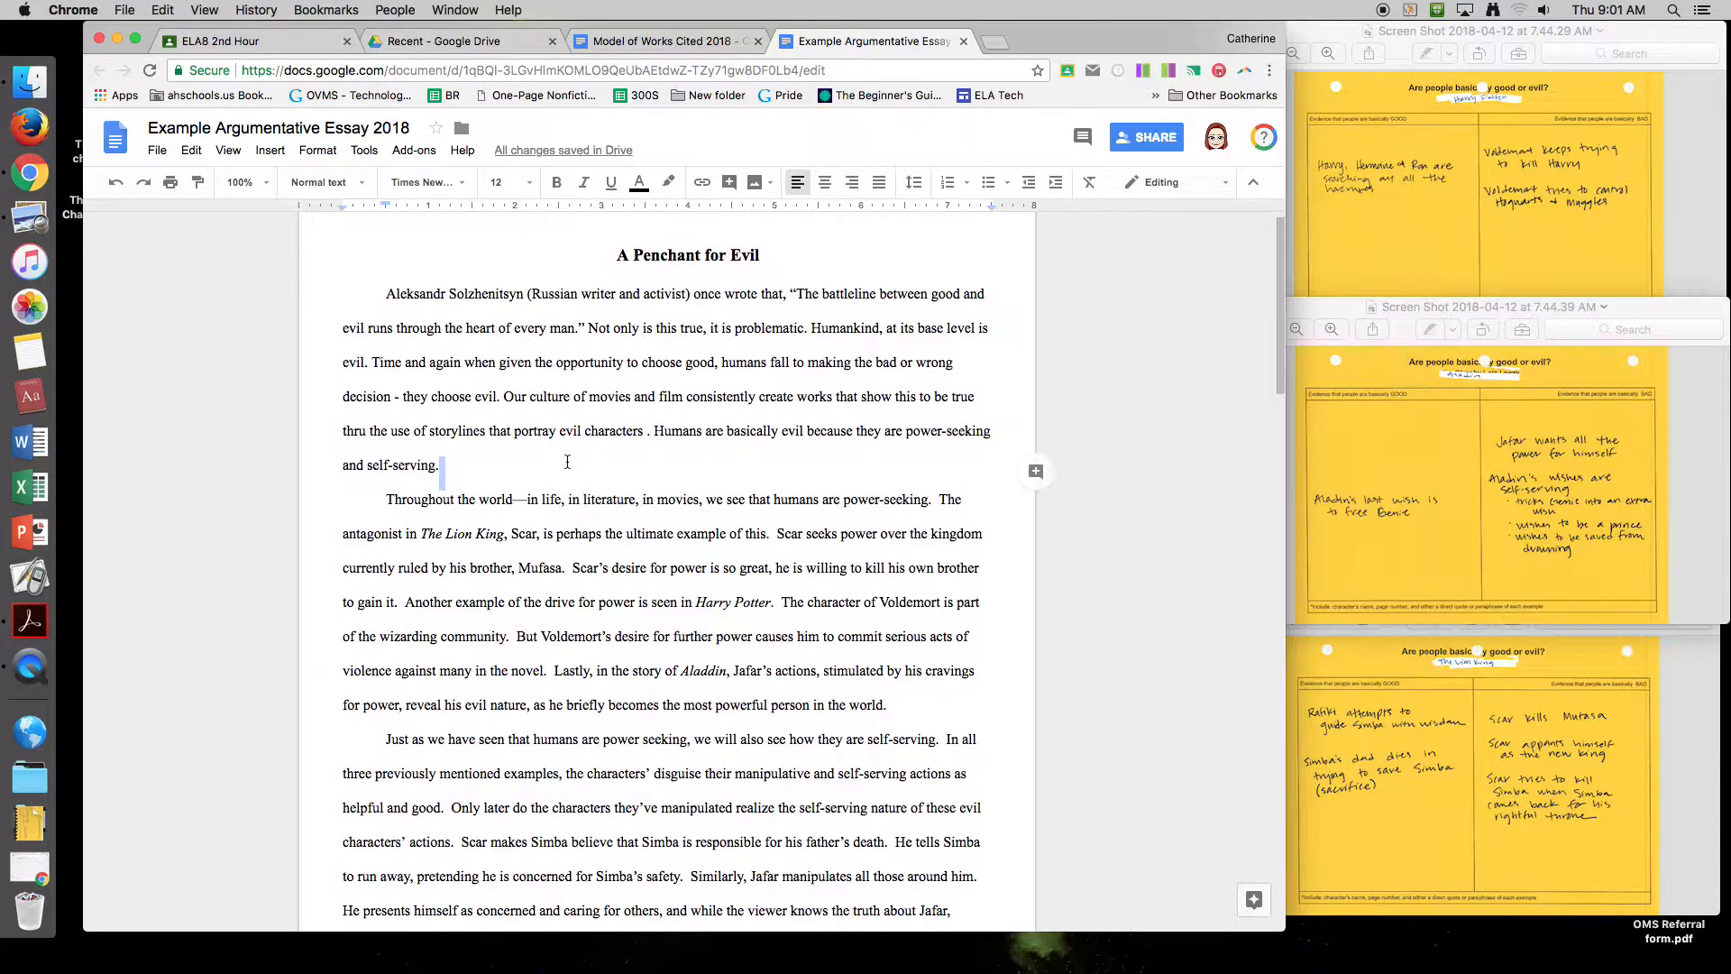
{"action": "scroll", "coordinate": [568, 461], "scroll_direction": "down", "scroll_amount": 3}
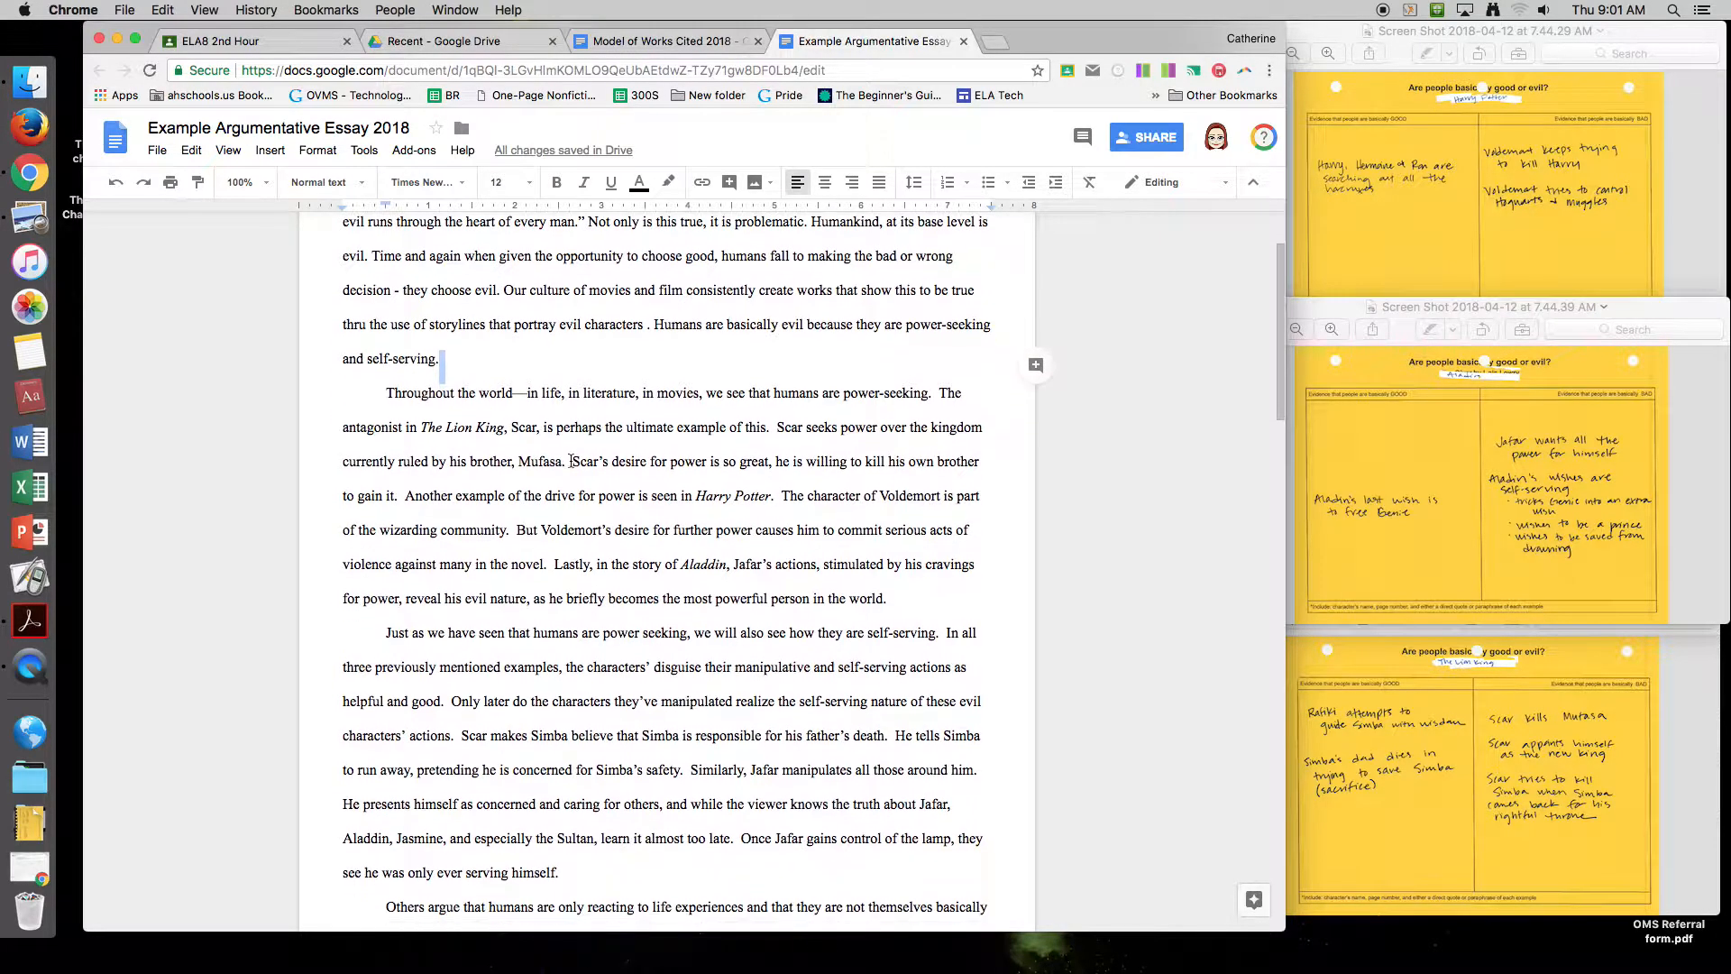
{"action": "scroll", "coordinate": [578, 460], "scroll_direction": "down", "scroll_amount": 1}
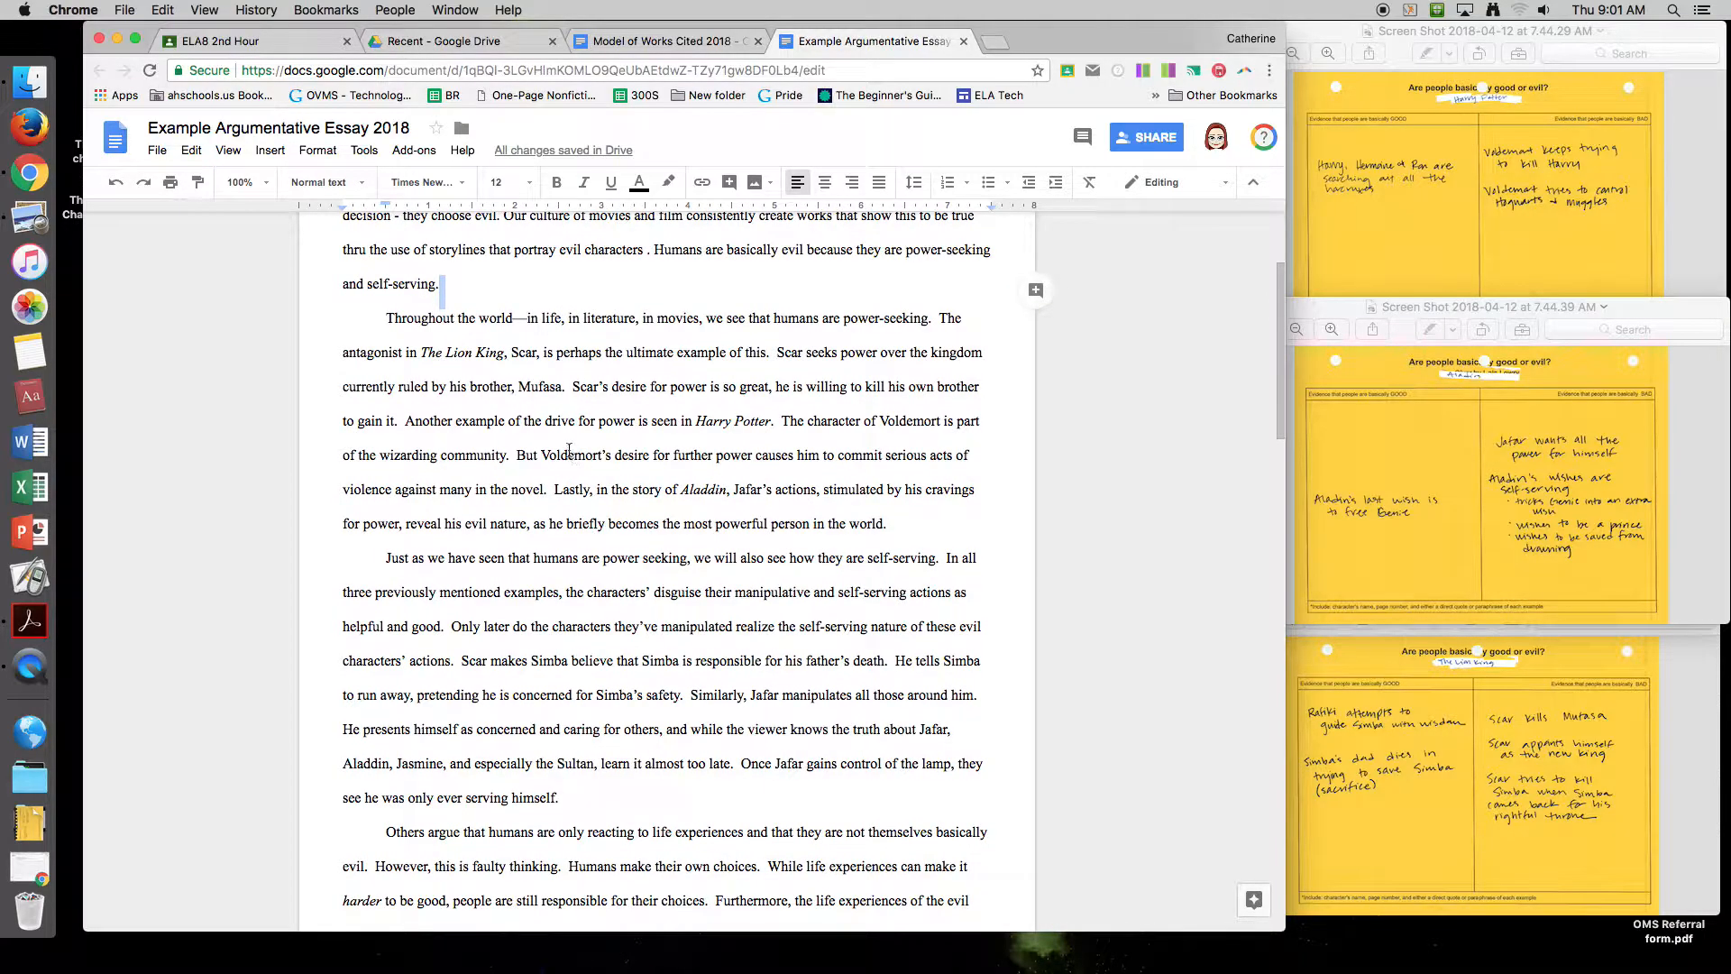
{"action": "left_click", "coordinate": [388, 317]}
{"action": "left_click_drag", "start_coordinate": [938, 318], "coordinate": [394, 426]}
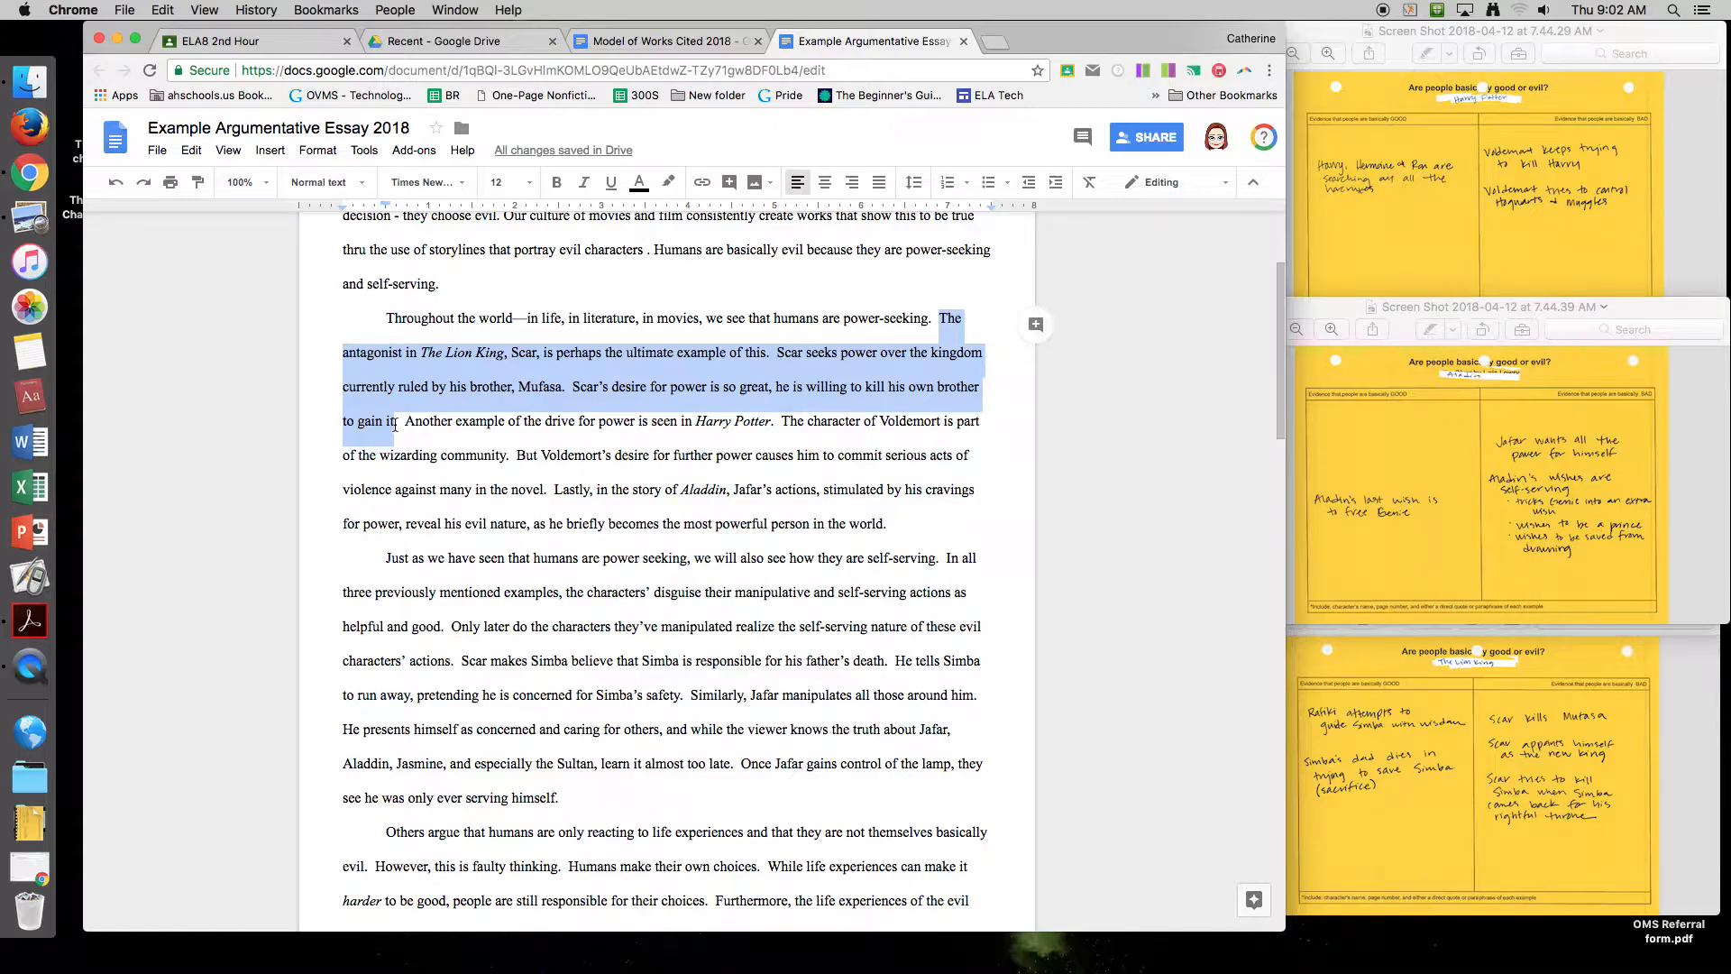
Step: Insert '(Lion)' after 'to gain it', copying 'Lion' from the Works Cited document
{"action": "left_click", "coordinate": [395, 425]}
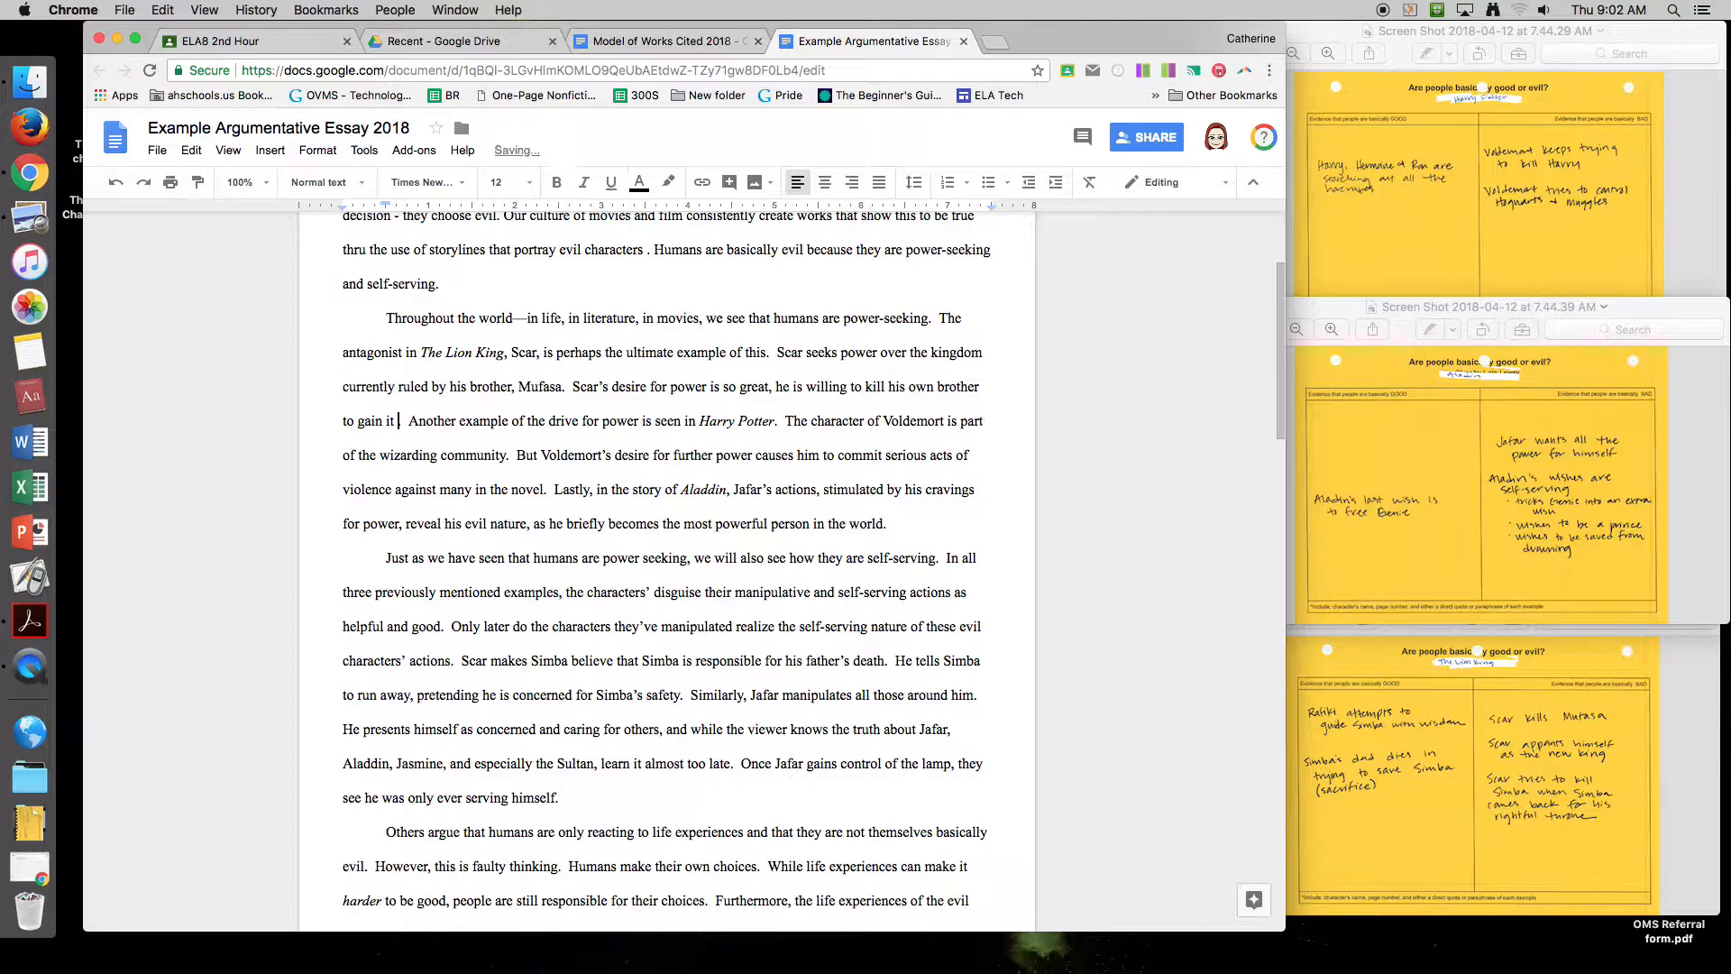
{"action": "type", "text": "("}
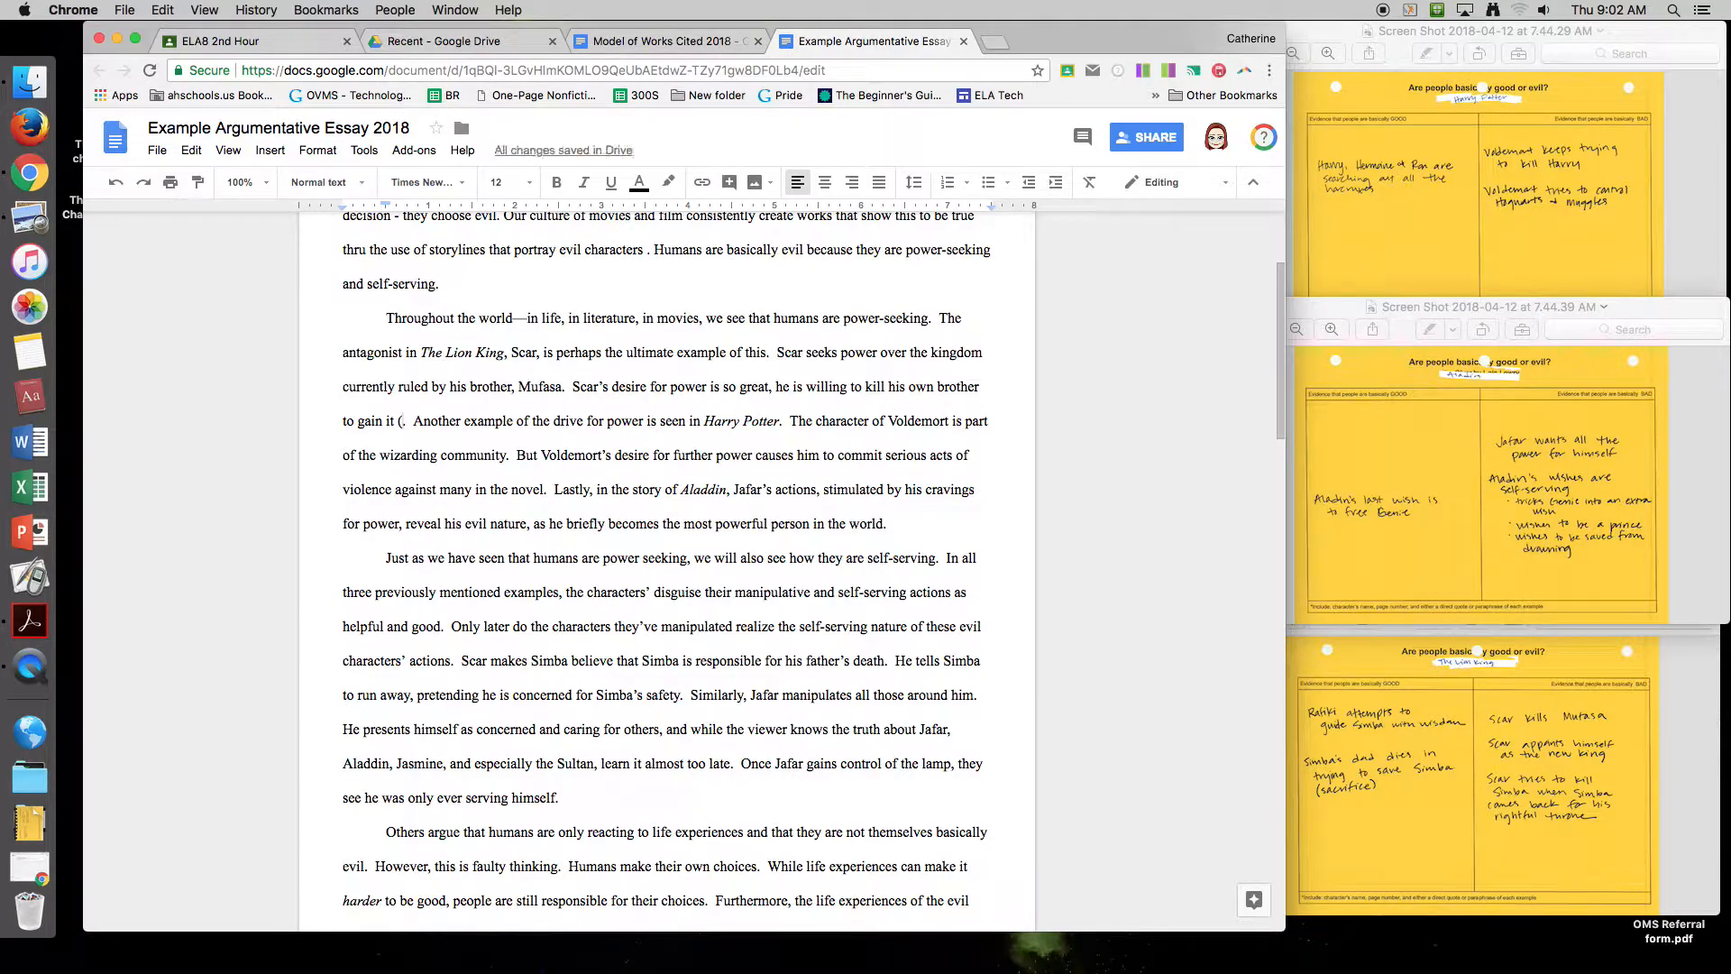
{"action": "type", "text": "."}
{"action": "left_click", "coordinate": [658, 40]}
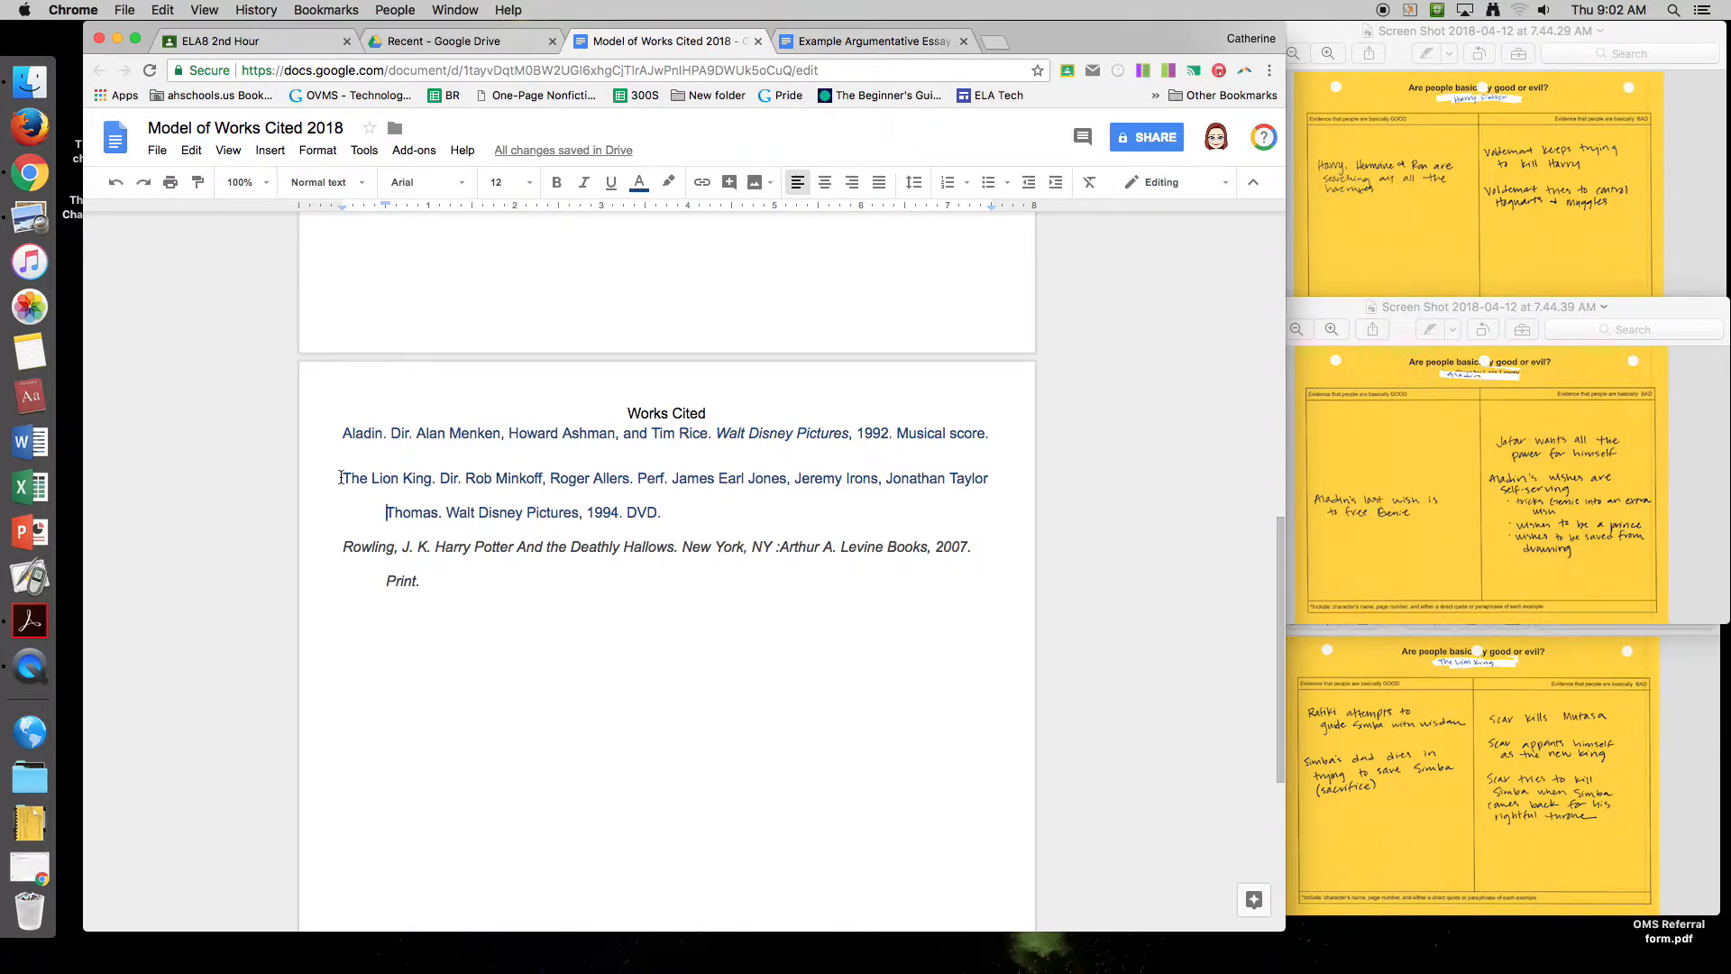
{"action": "left_click_drag", "start_coordinate": [341, 478], "coordinate": [399, 480]}
{"action": "key", "text": "cmd+c"}
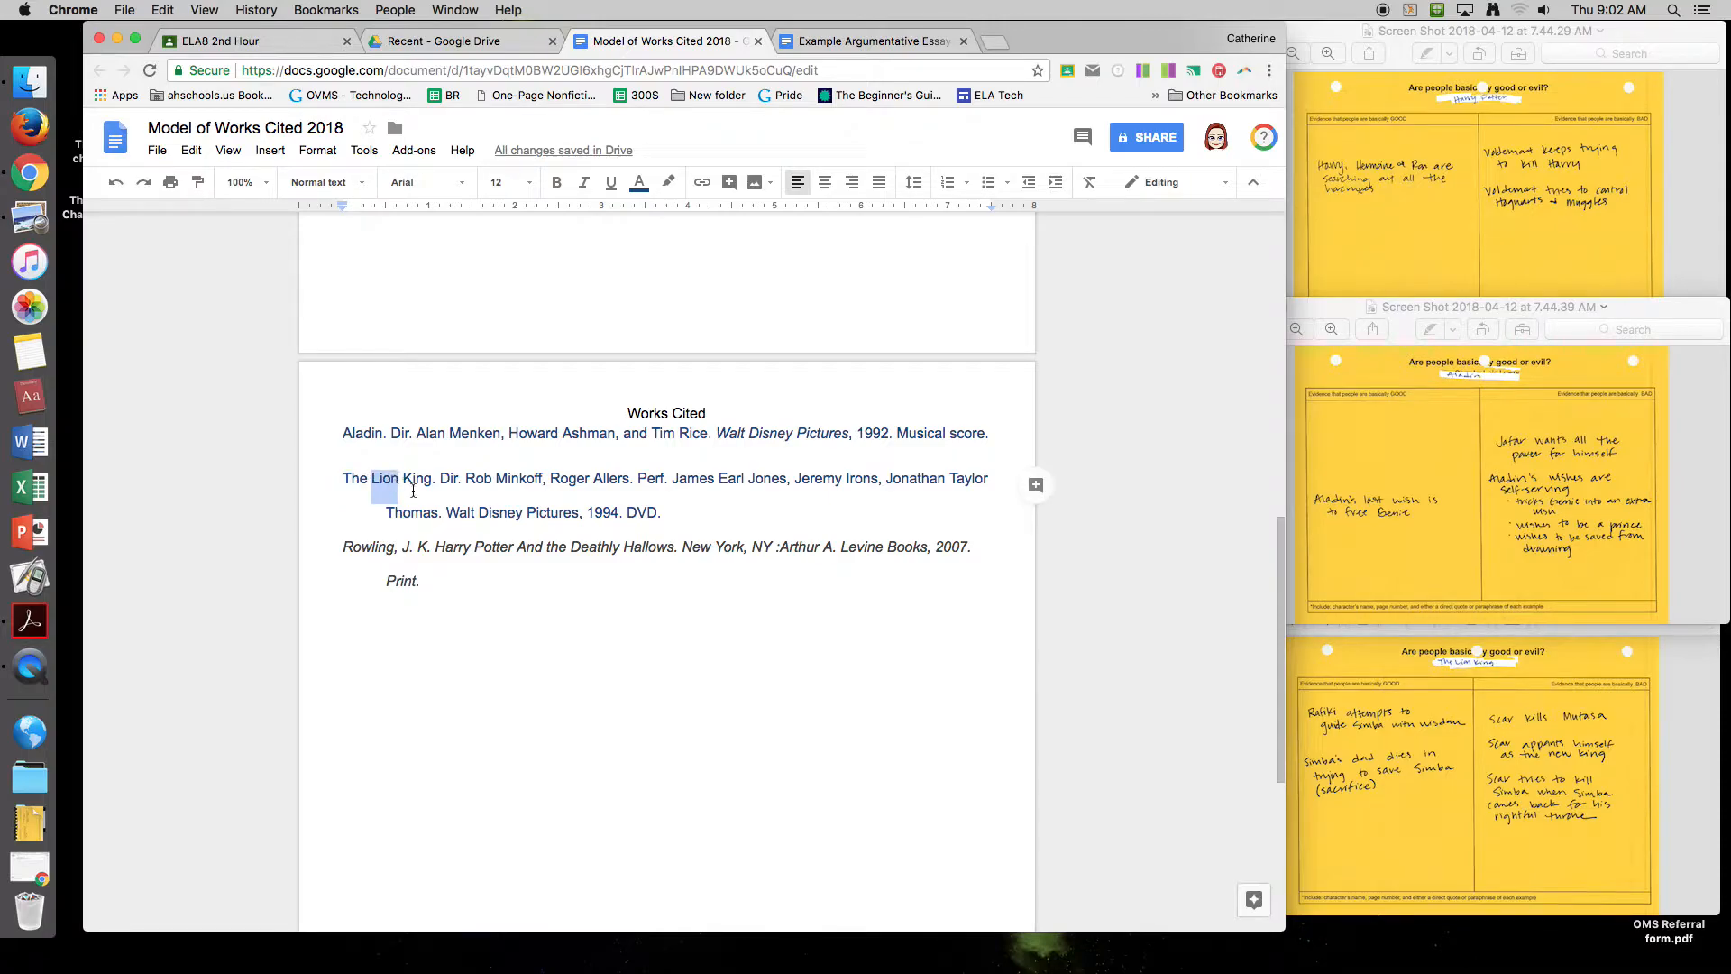
{"action": "left_click", "coordinate": [833, 41]}
{"action": "key", "text": "cmd+v"}
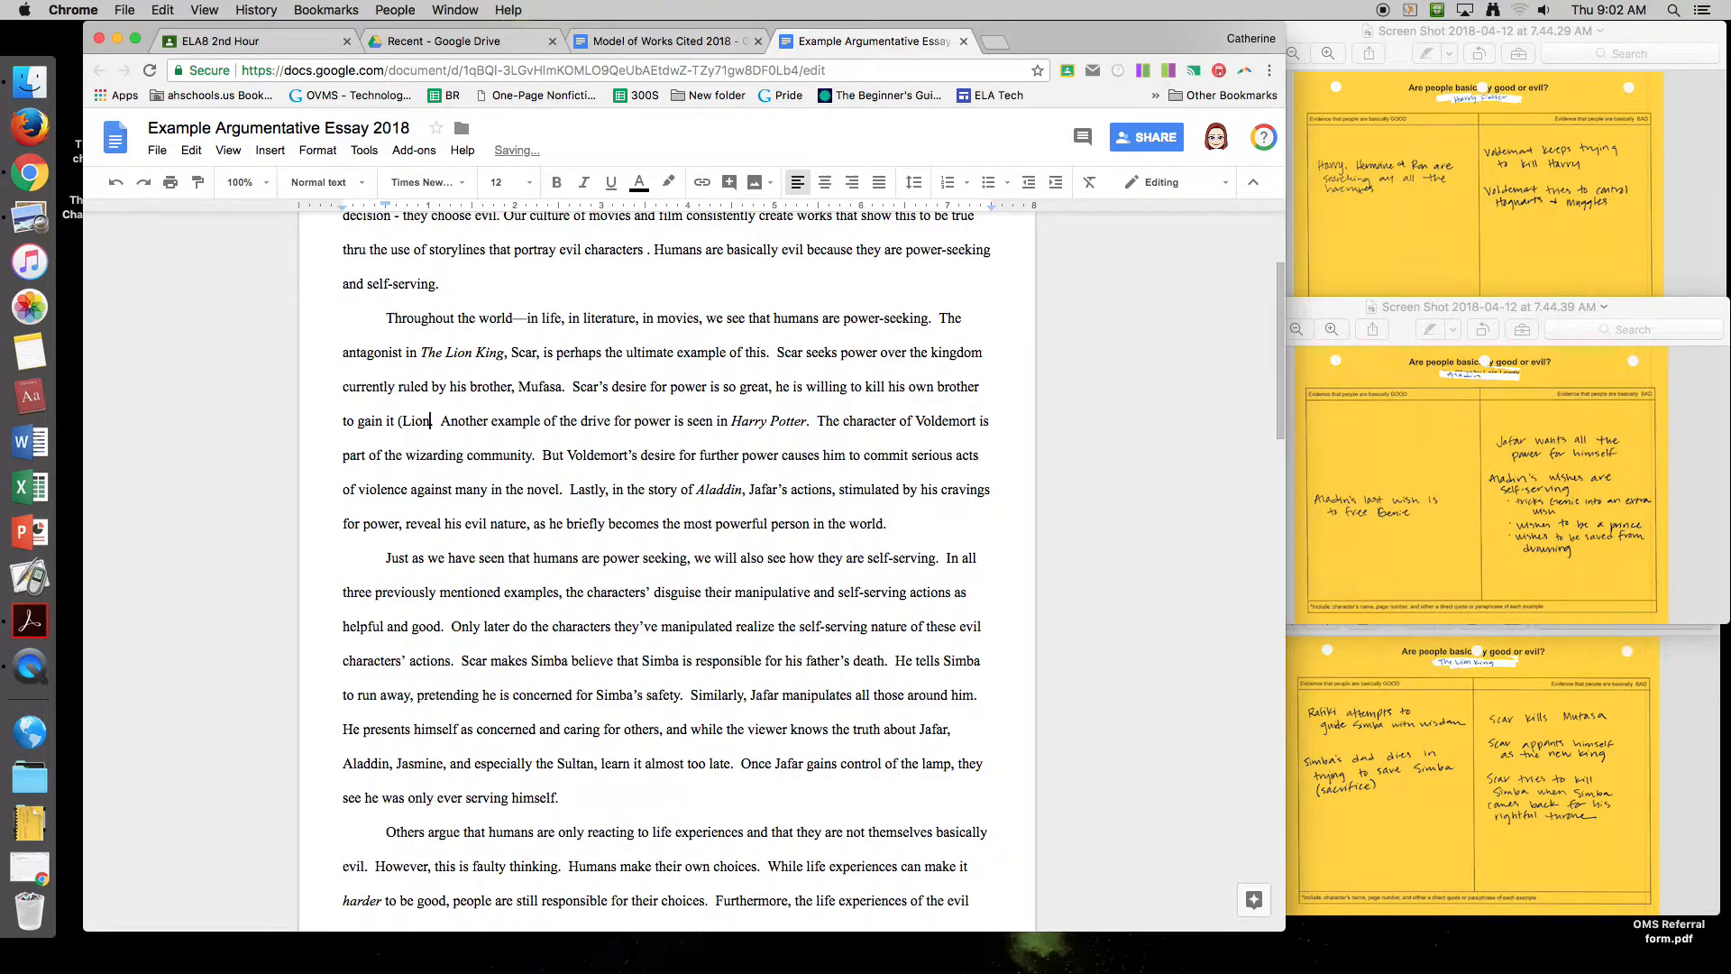
{"action": "type", "text": ")."}
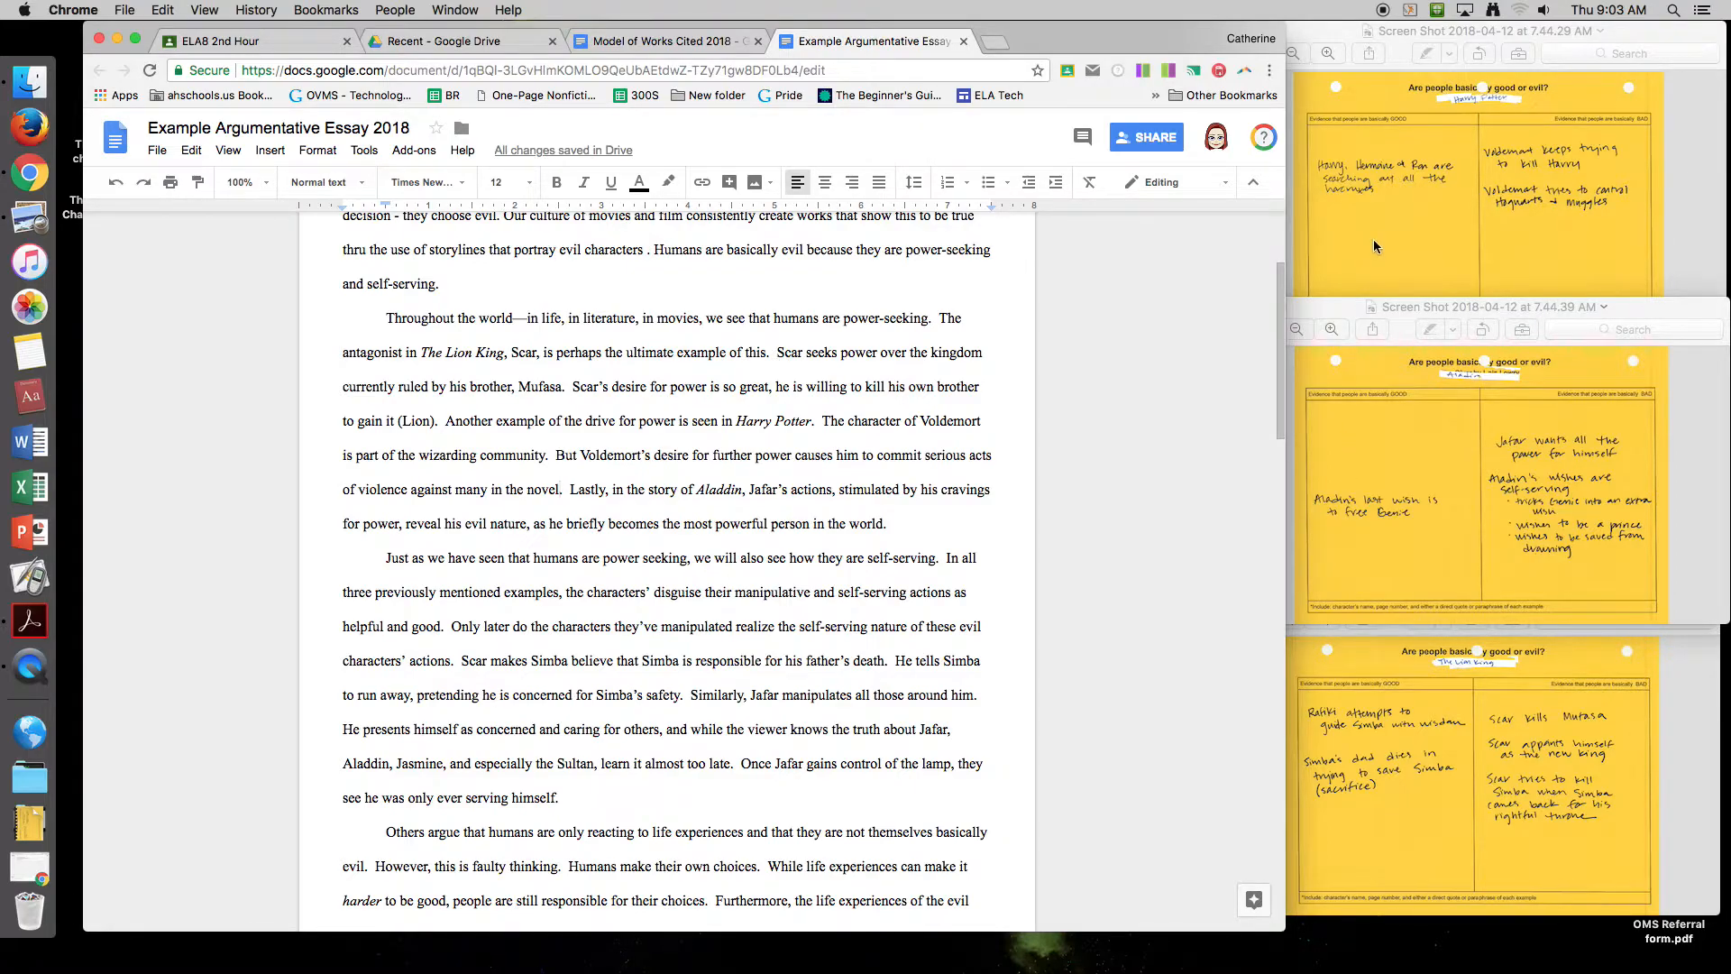
Step: After checking the Works Cited list, end the Voldemort sentence with '(Rowling 658).'
{"action": "left_click", "coordinate": [668, 36]}
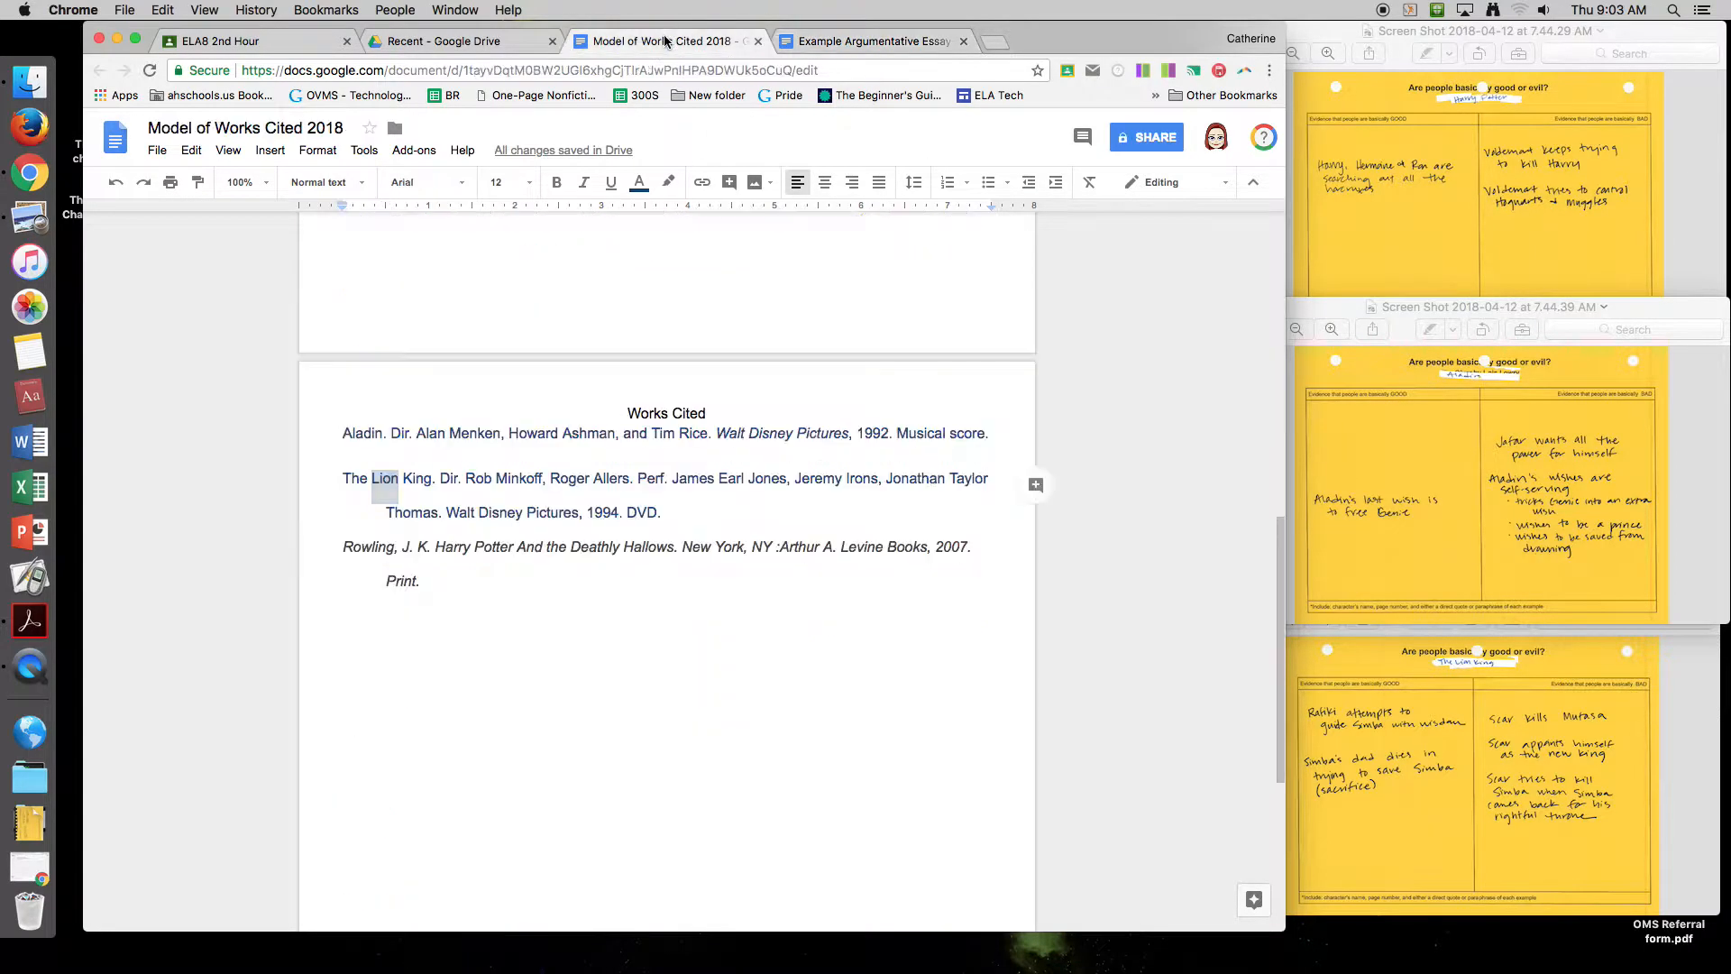
{"action": "left_click", "coordinate": [342, 549]}
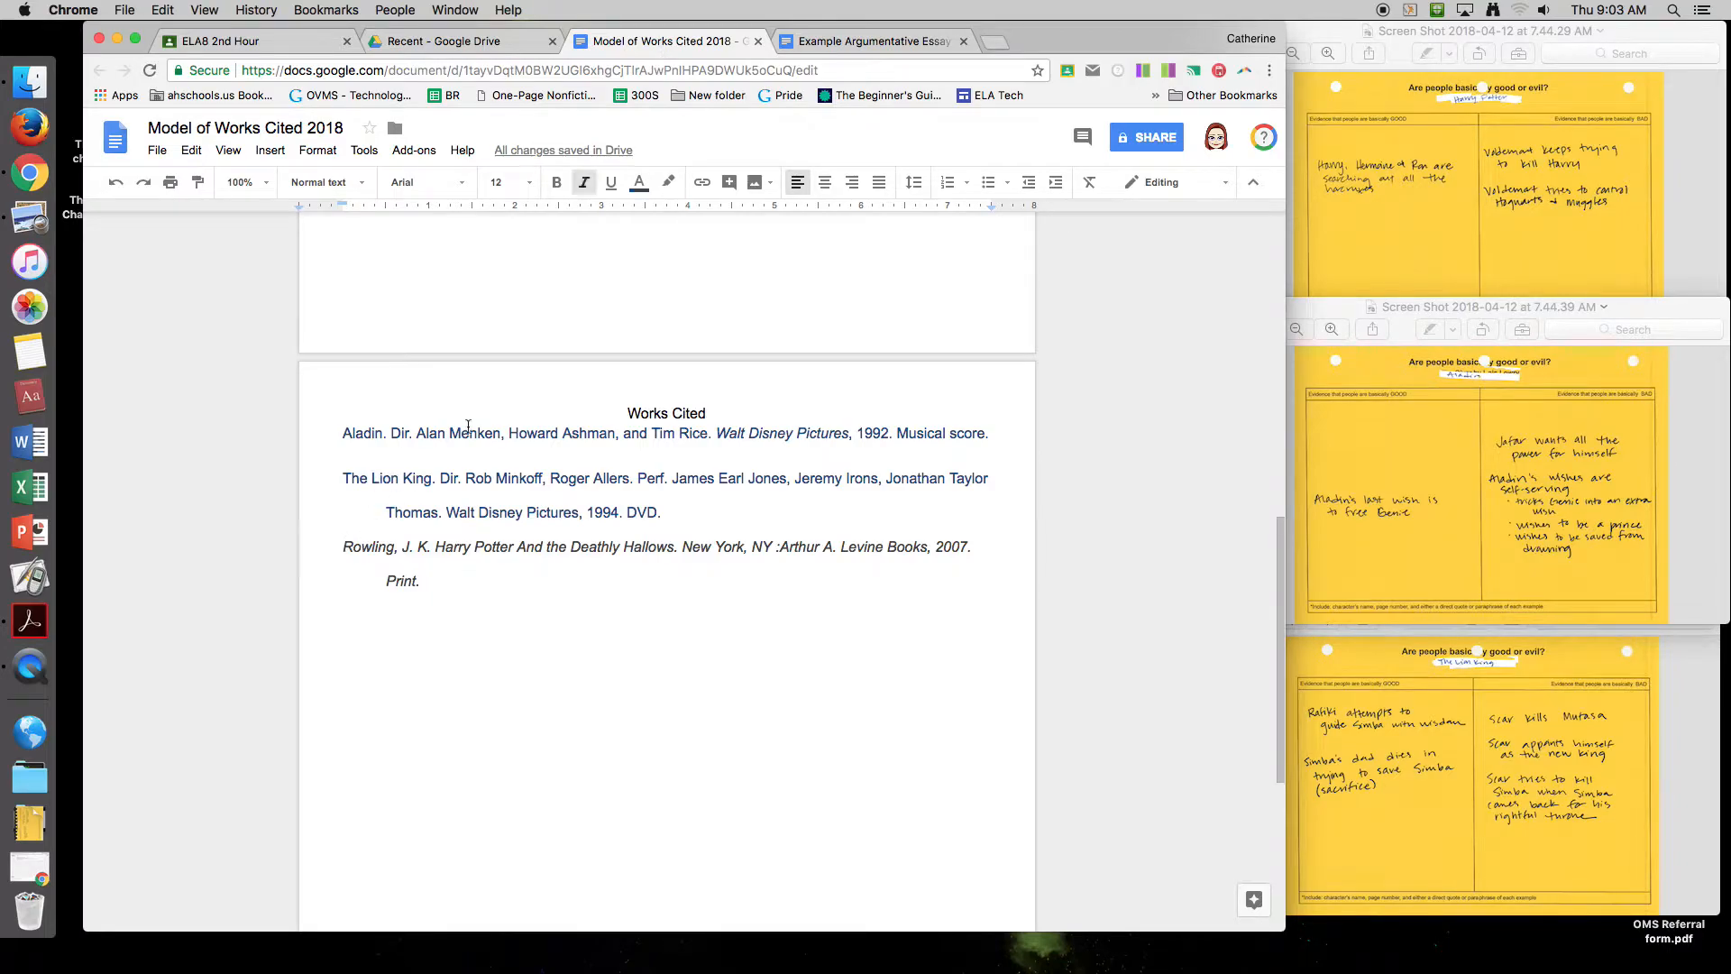
{"action": "left_click", "coordinate": [833, 41]}
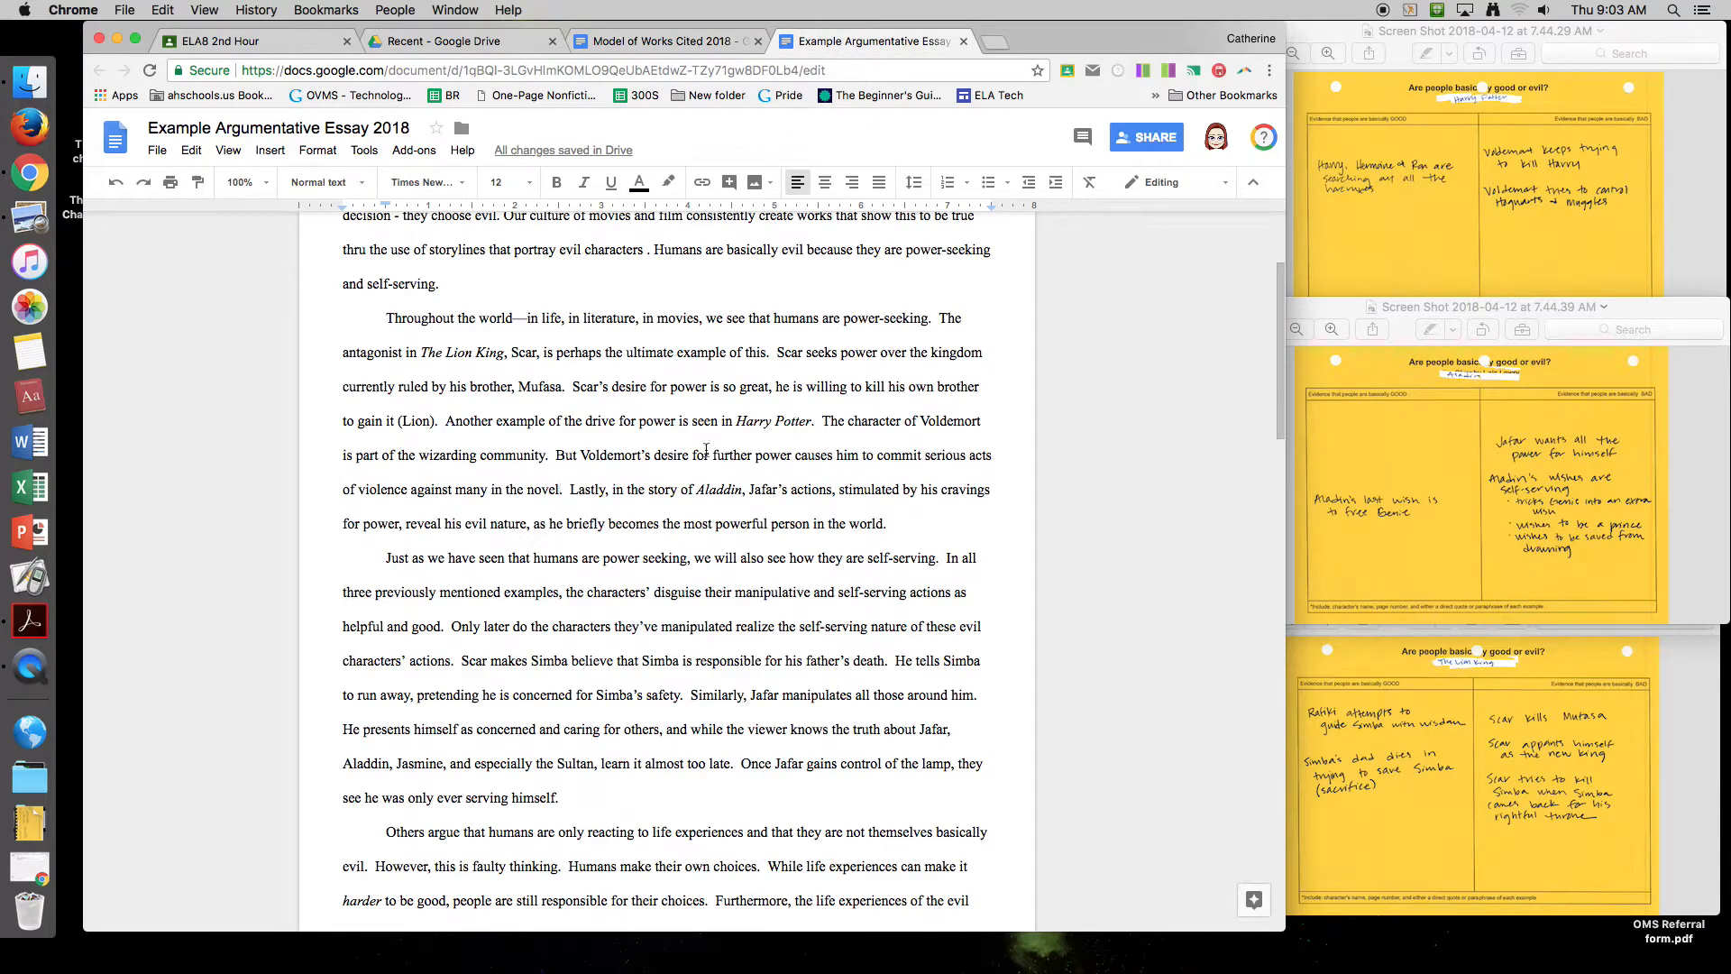
{"action": "type", "text": "(Rowlin"}
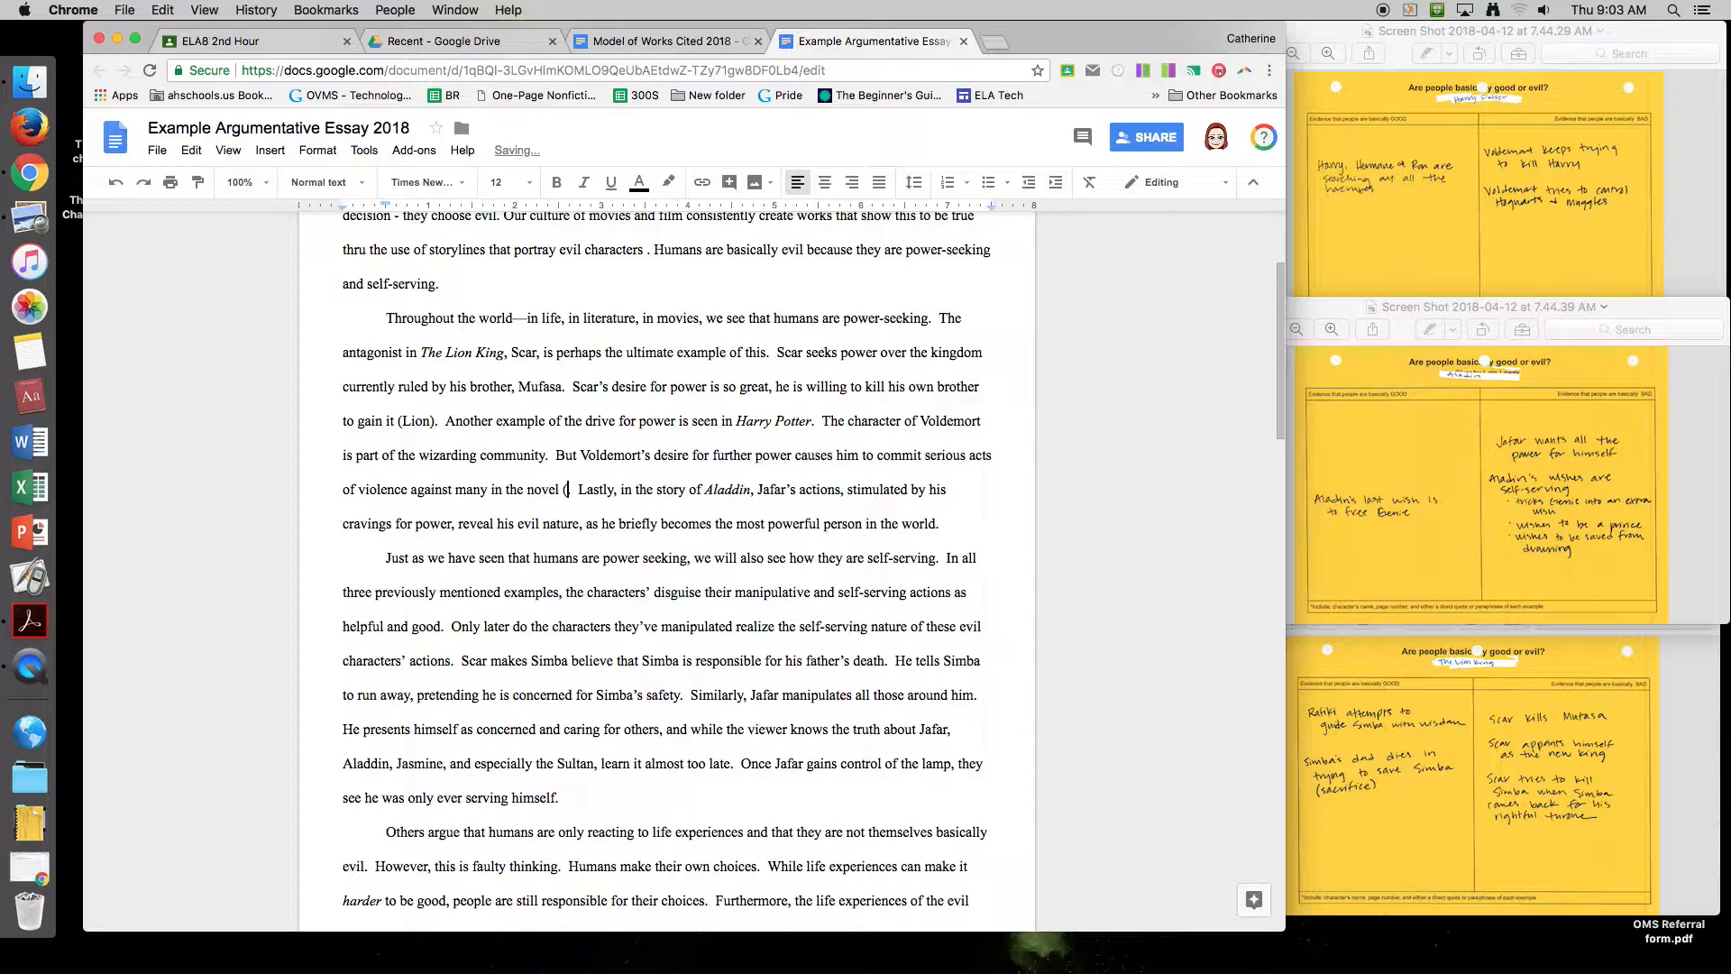
{"action": "type", "text": "g"}
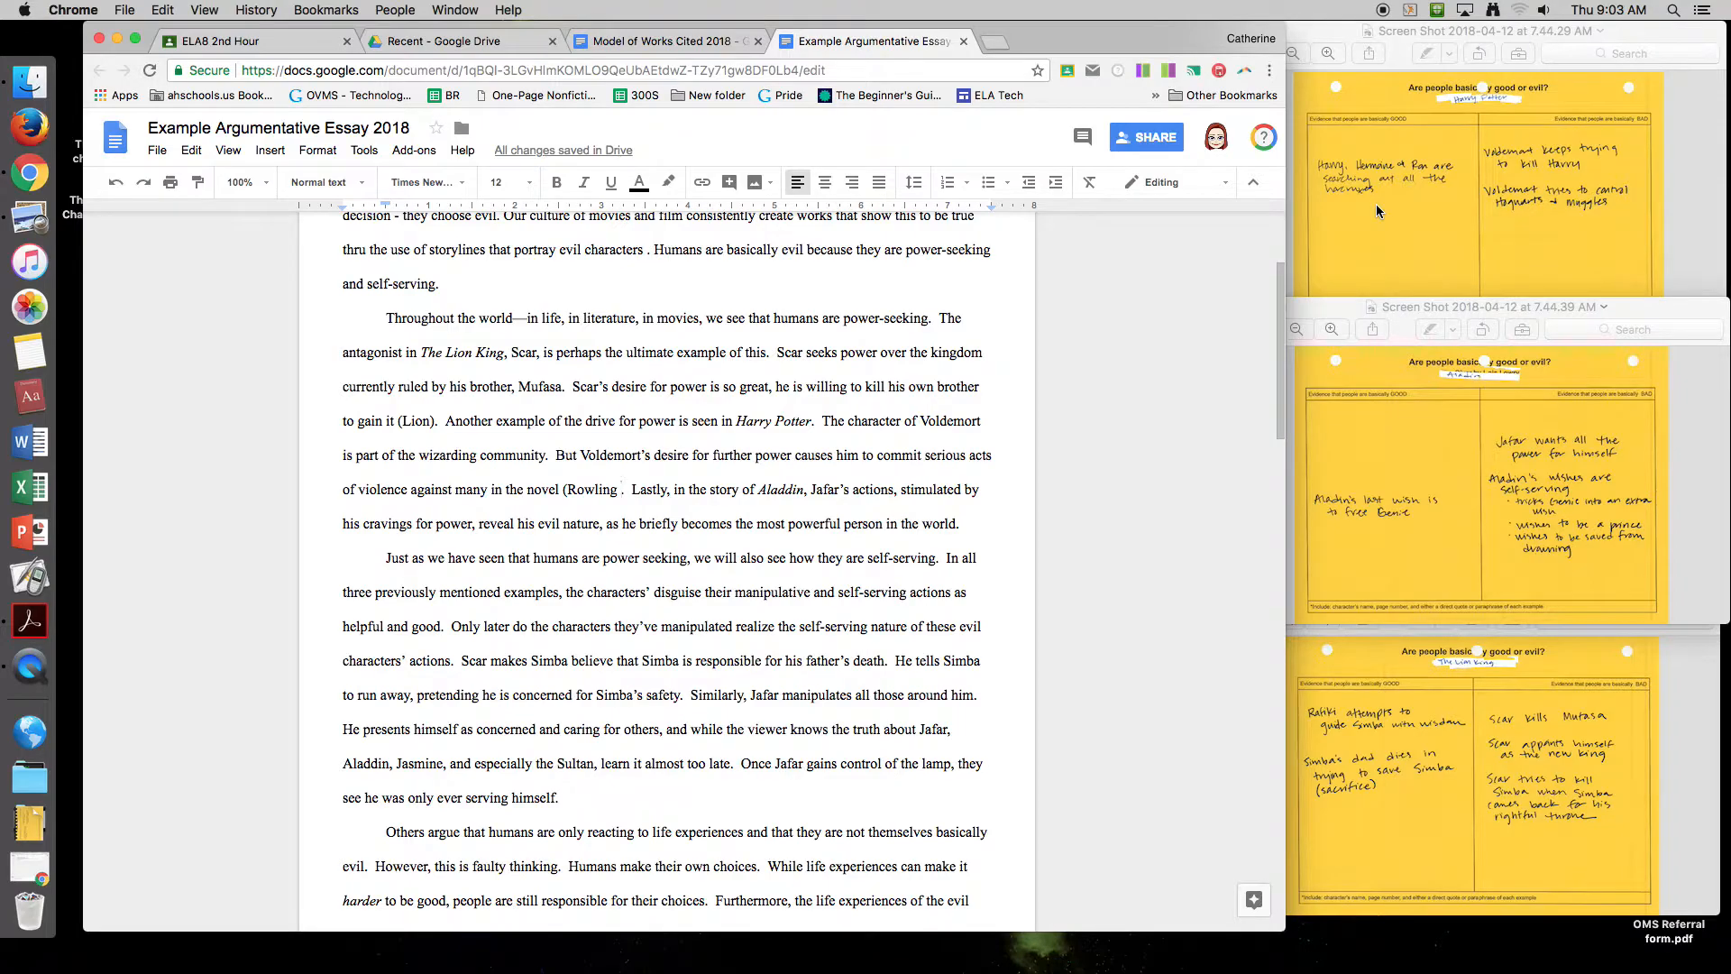
{"action": "type", "text": "658"}
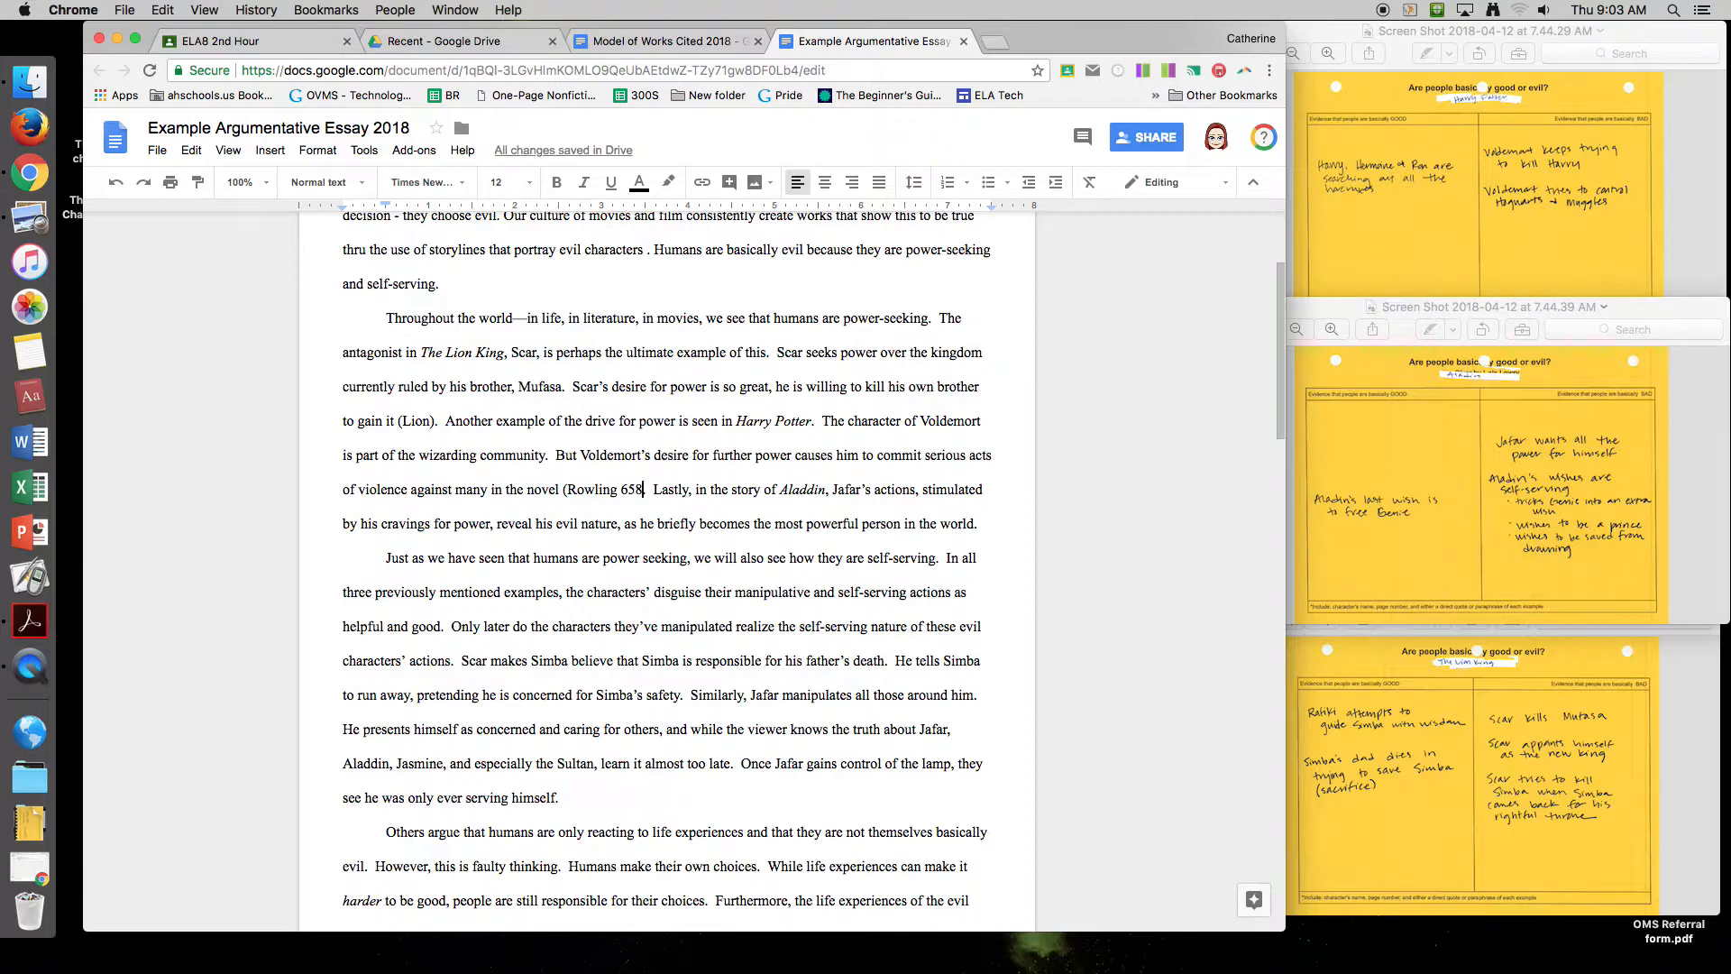
{"action": "type", "text": ")"}
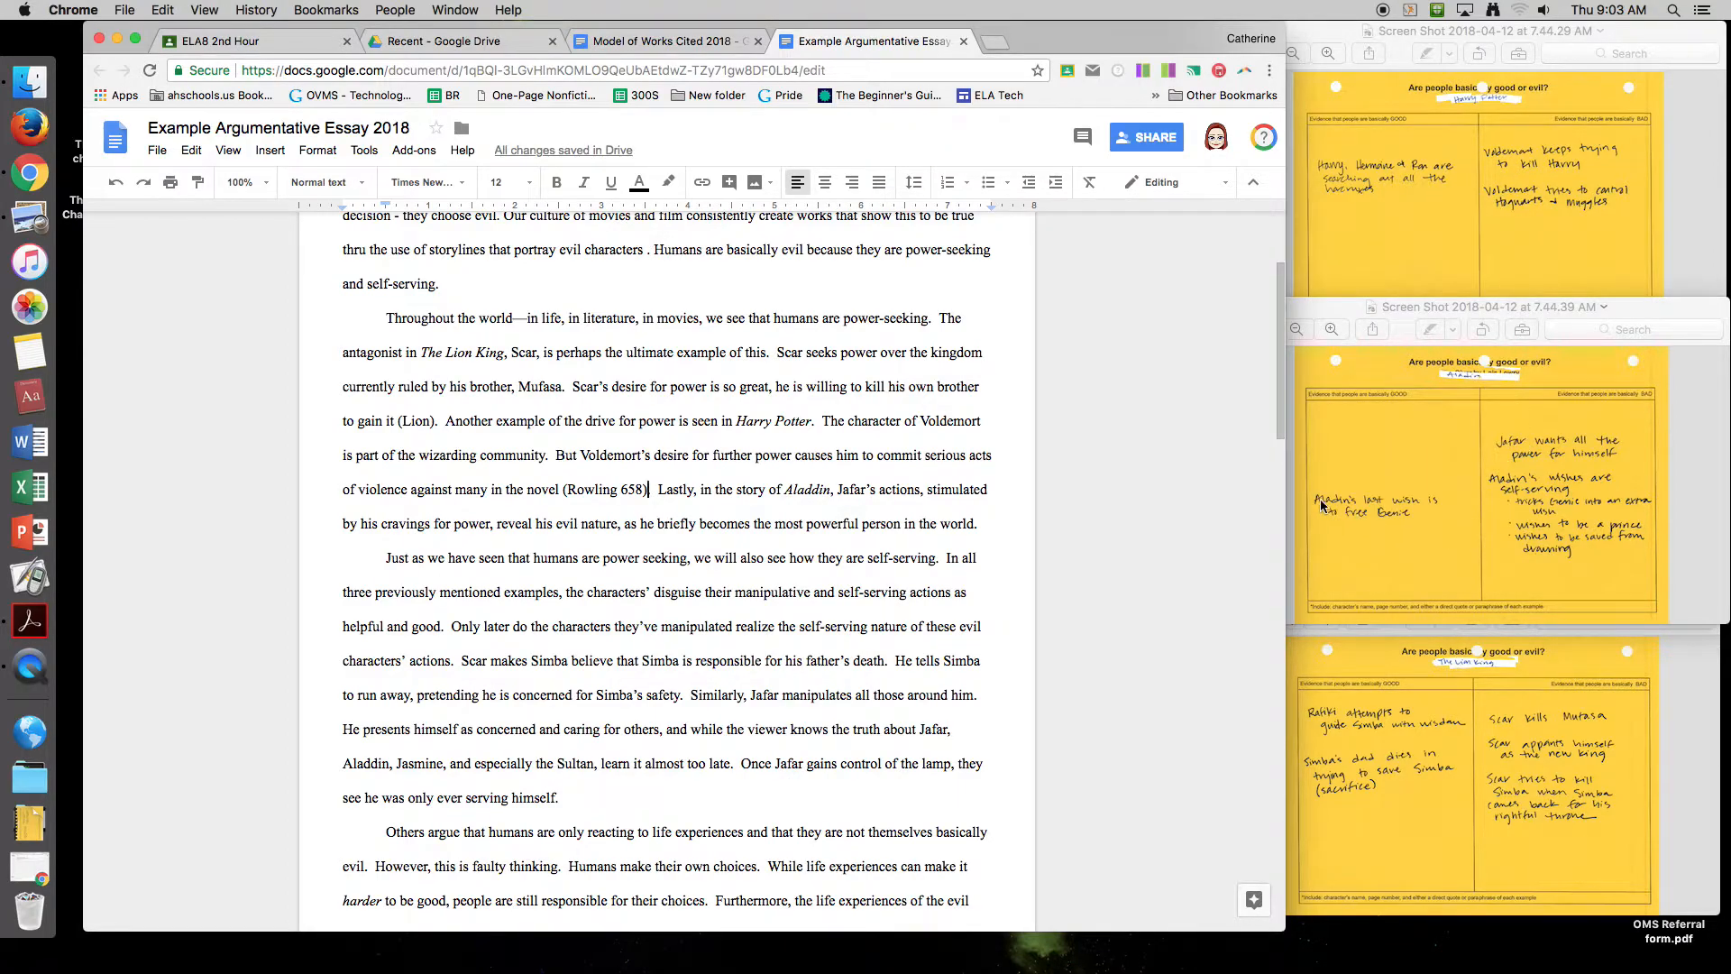
{"action": "type", "text": "."}
{"action": "type", "text": "."}
Step: Append '(Aladdin).' after 'most powerful person in the world' to close the second paragraph
{"action": "left_click", "coordinate": [998, 529]}
{"action": "type", "text": "(Ala"}
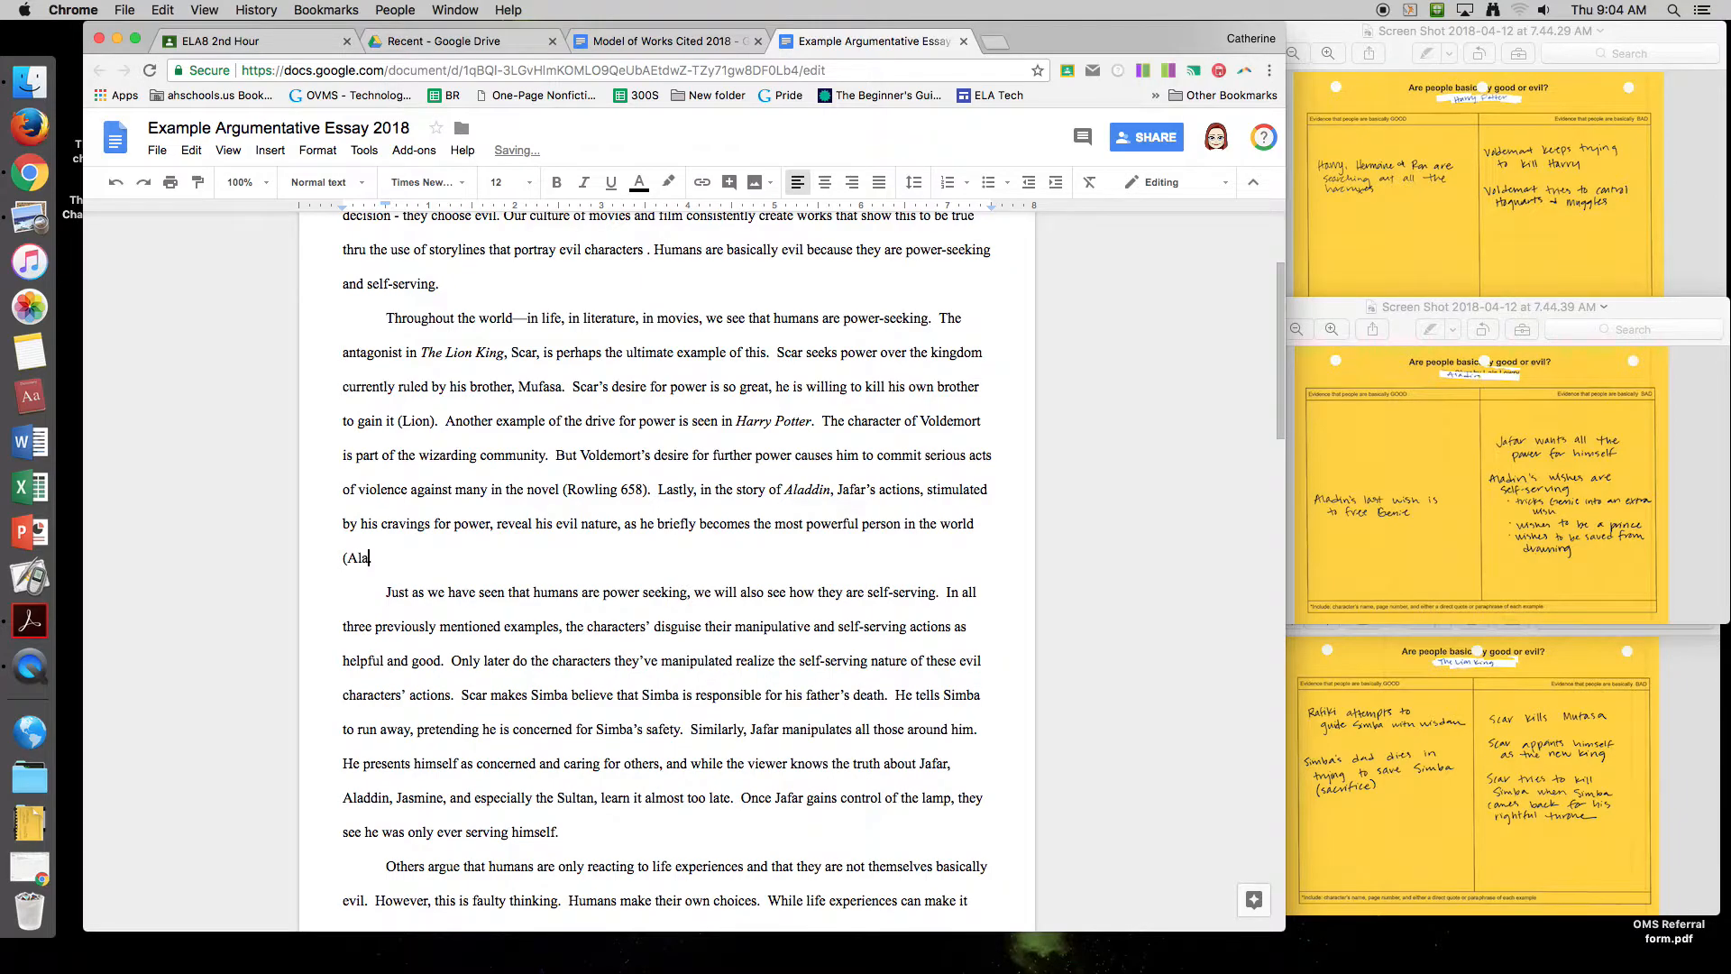
{"action": "type", "text": "ddin)"}
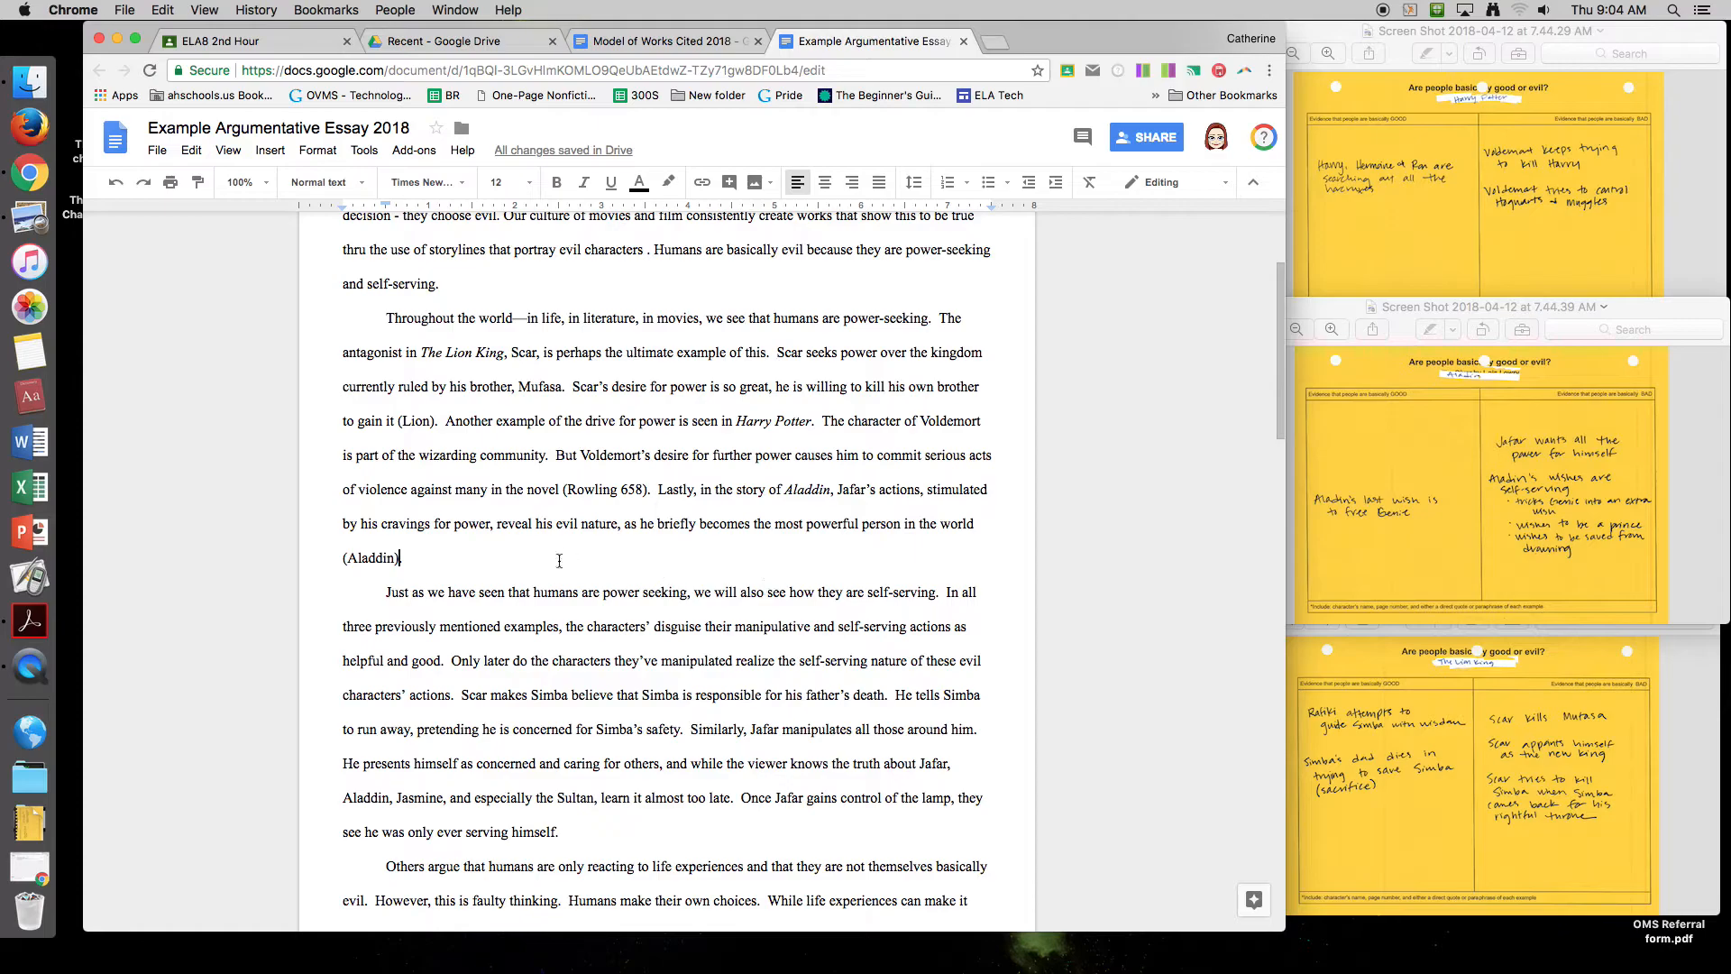
{"action": "type", "text": "."}
{"action": "left_click", "coordinate": [530, 663]}
Step: Add '(Lion)' after 'Simba's safety', then highlight the '(Rowling 658)' citation
{"action": "left_click", "coordinate": [682, 732]}
{"action": "type", "text": "(Lion"}
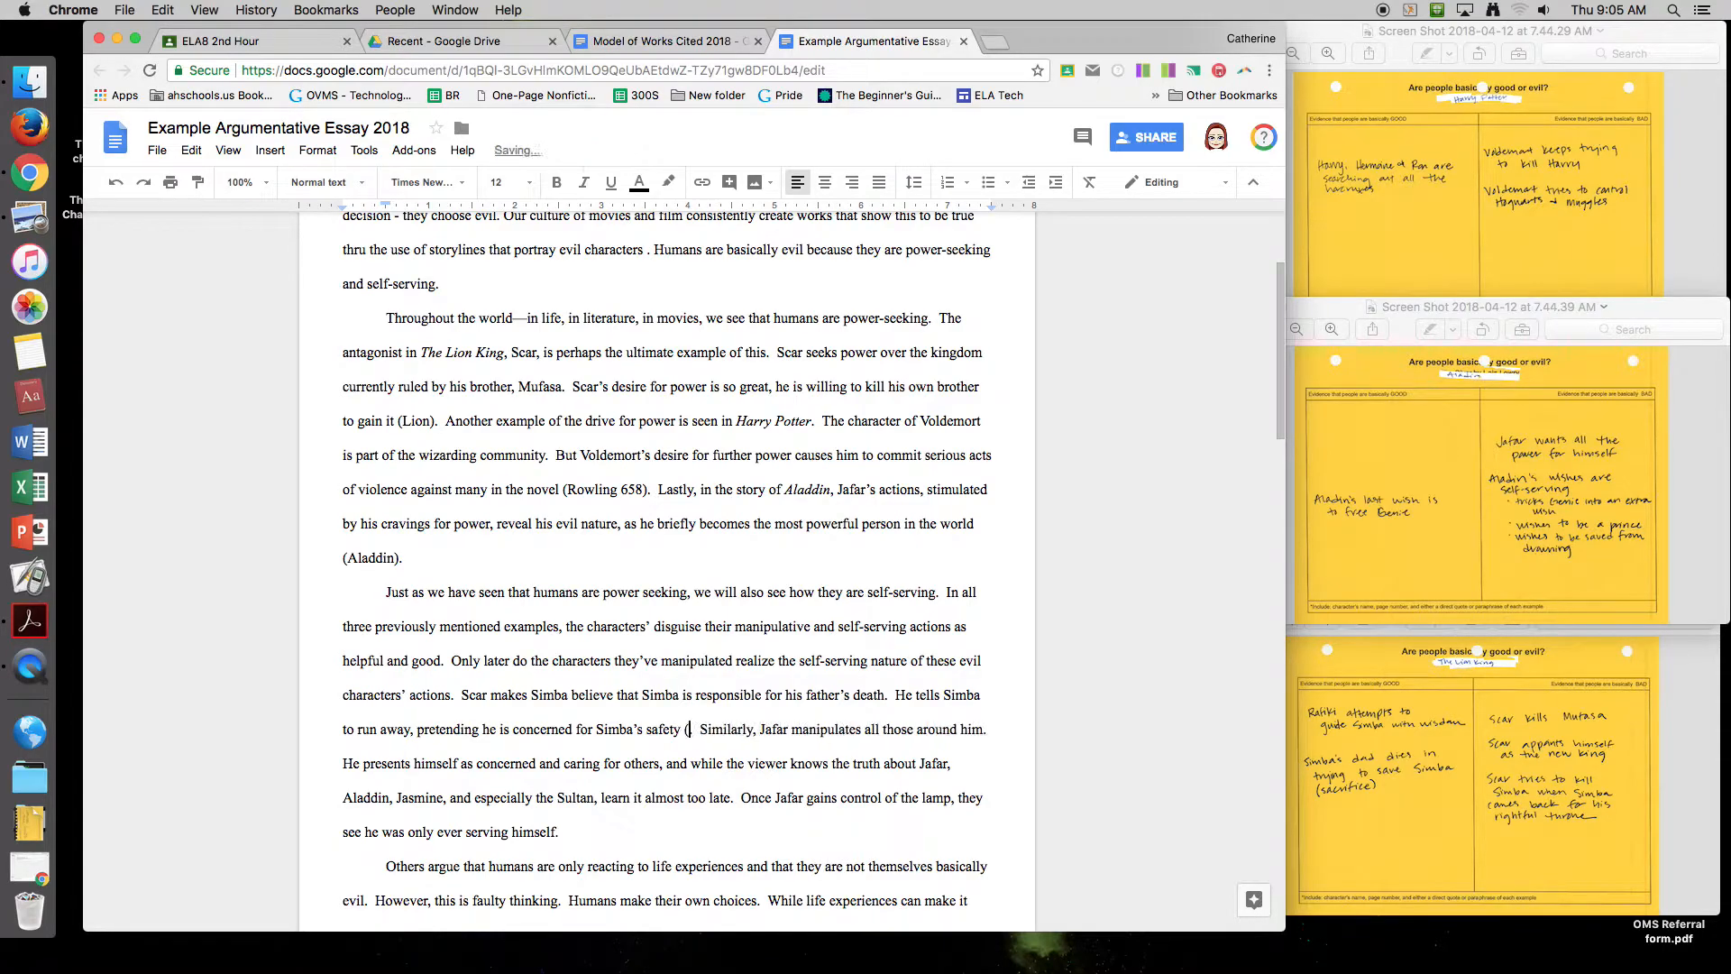
{"action": "type", "text": ")."}
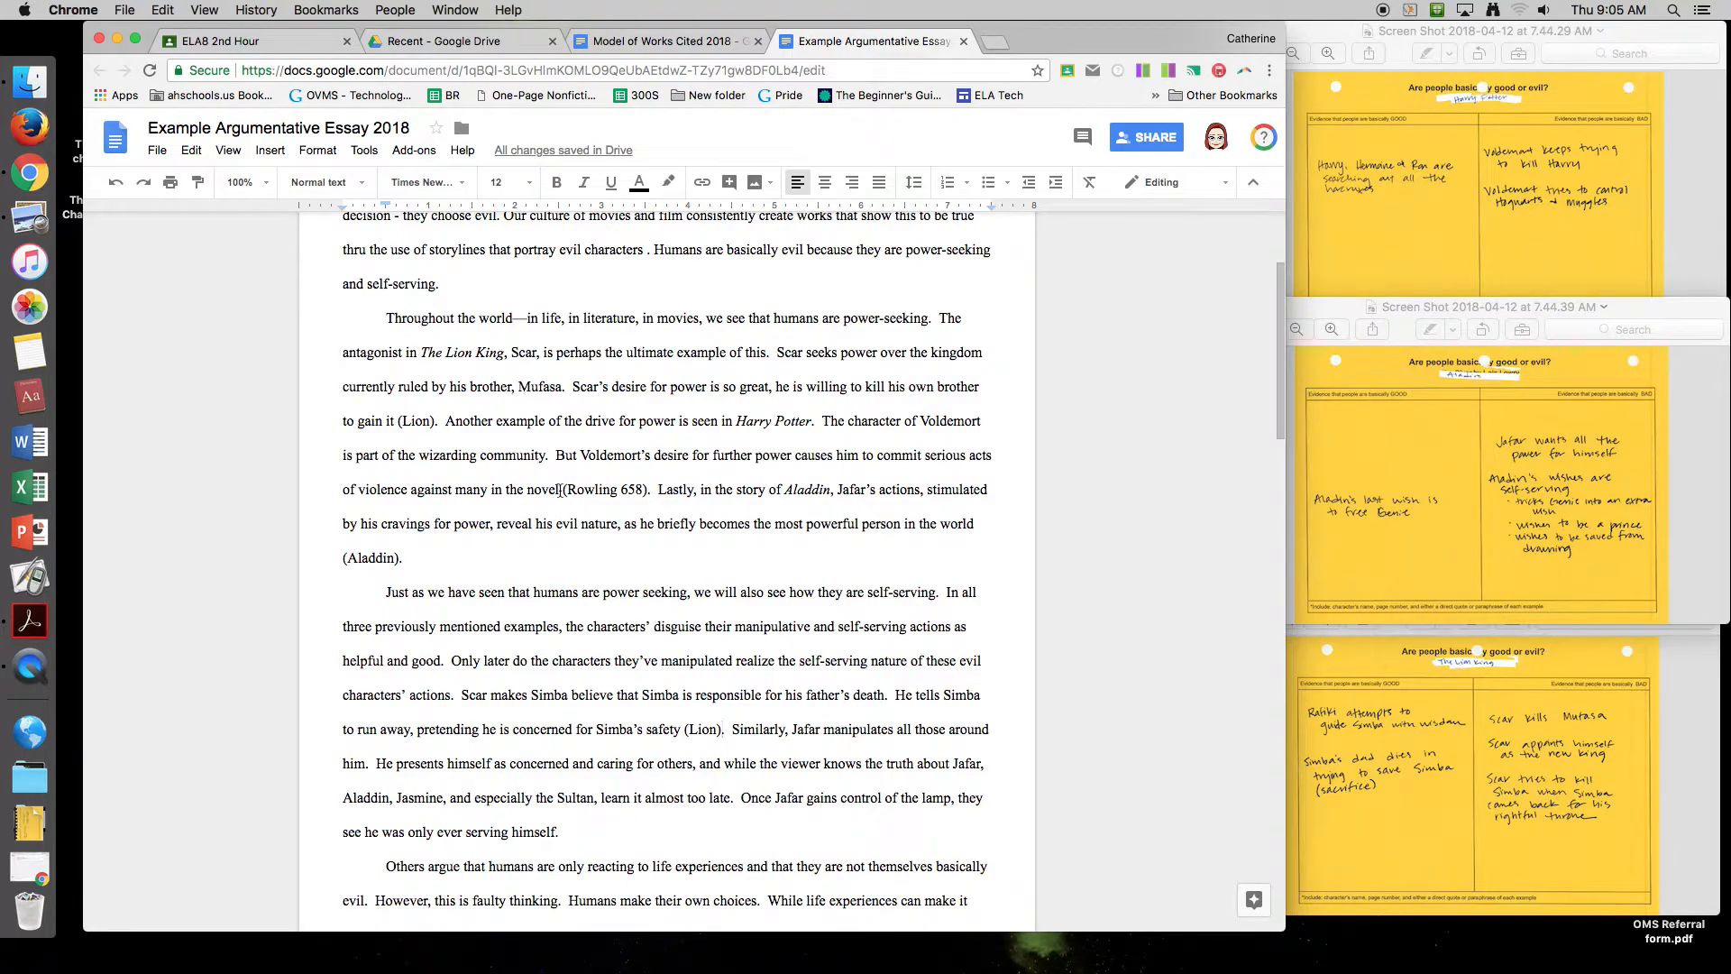
{"action": "left_click_drag", "start_coordinate": [559, 489], "coordinate": [651, 491]}
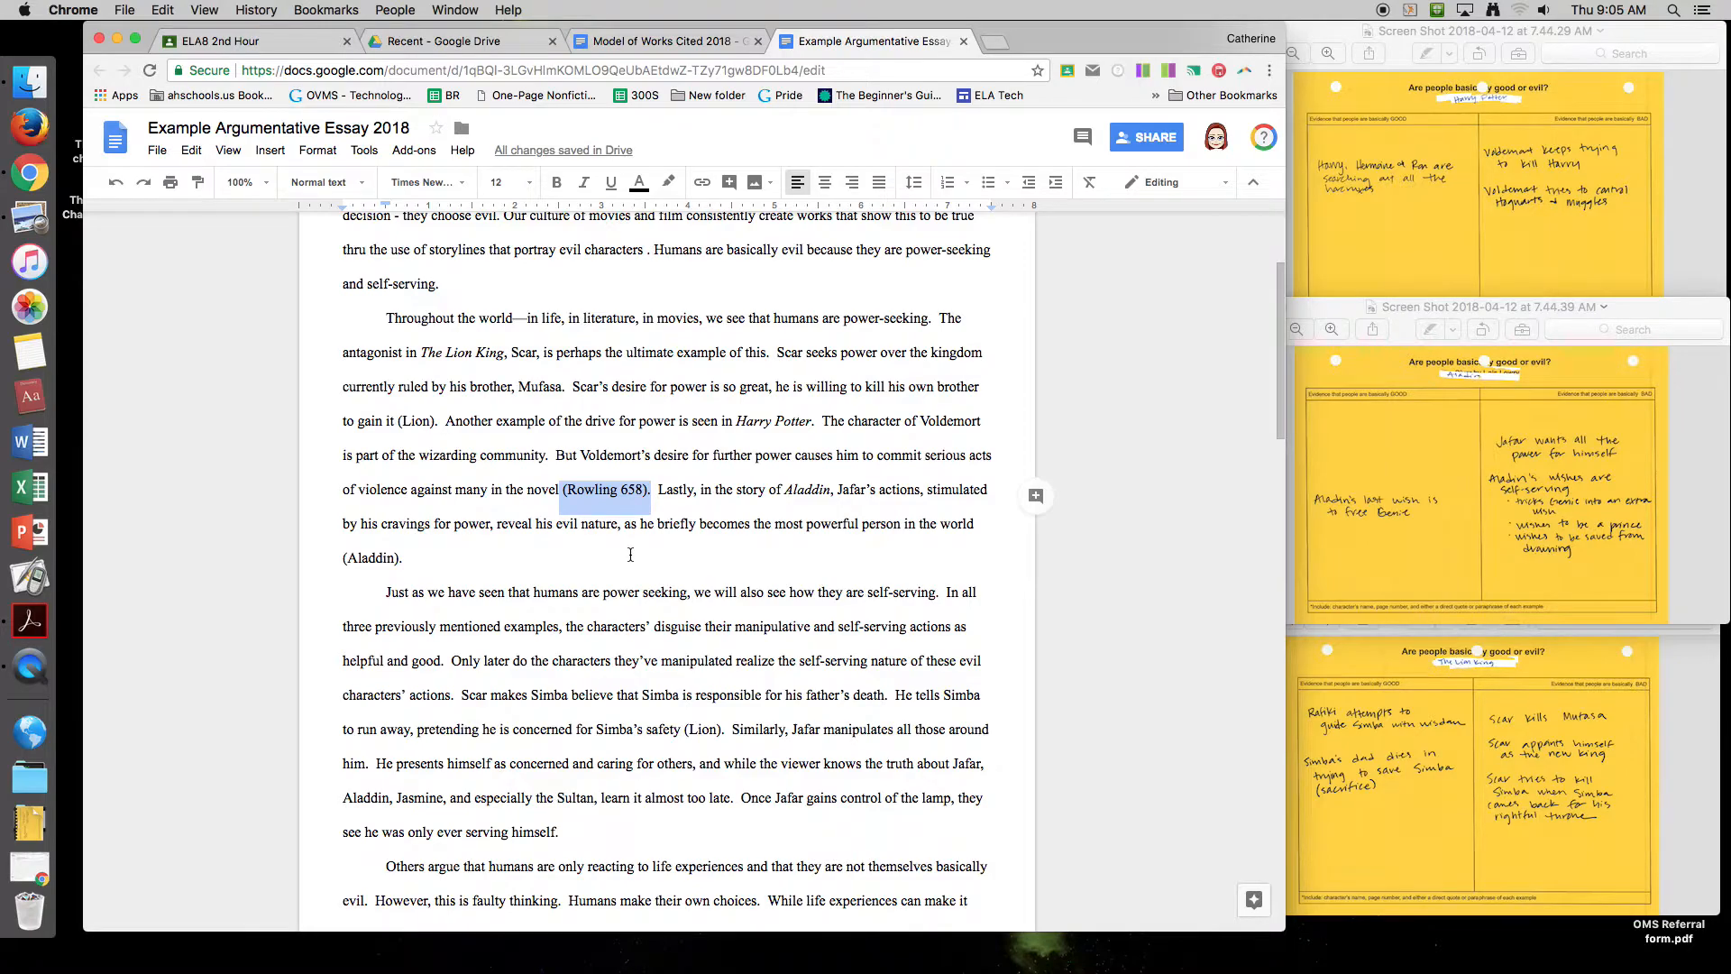
{"action": "left_click", "coordinate": [666, 577]}
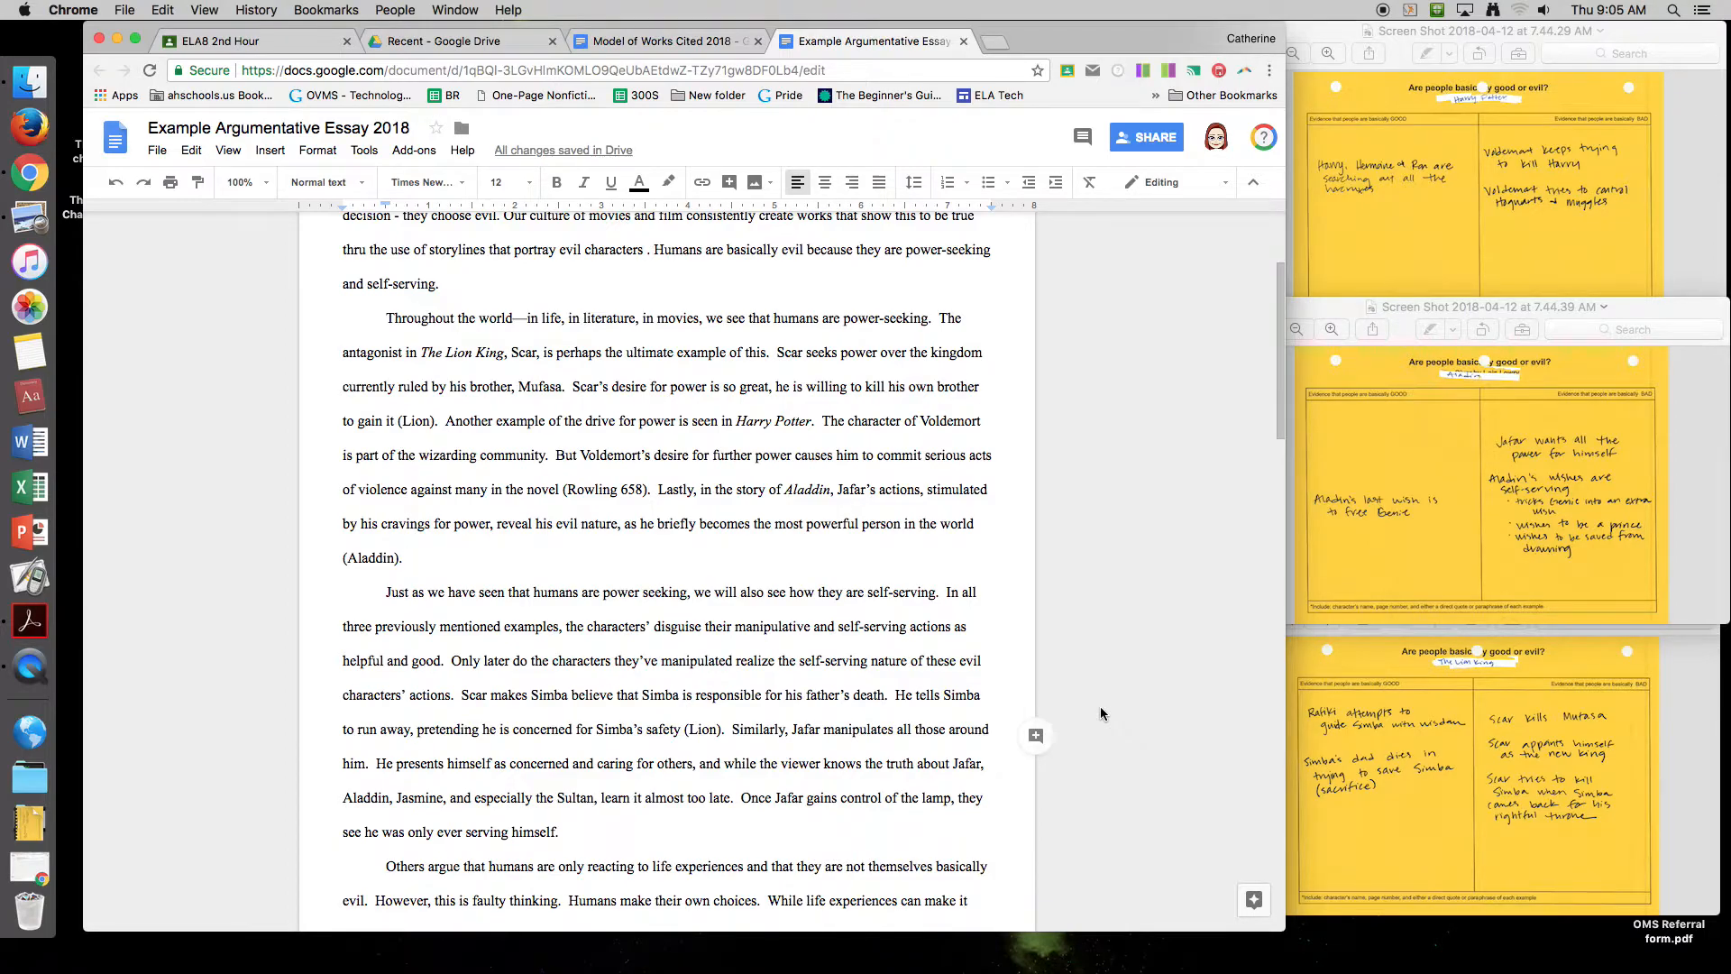
{"action": "scroll", "coordinate": [880, 662], "scroll_direction": "down", "scroll_amount": 1}
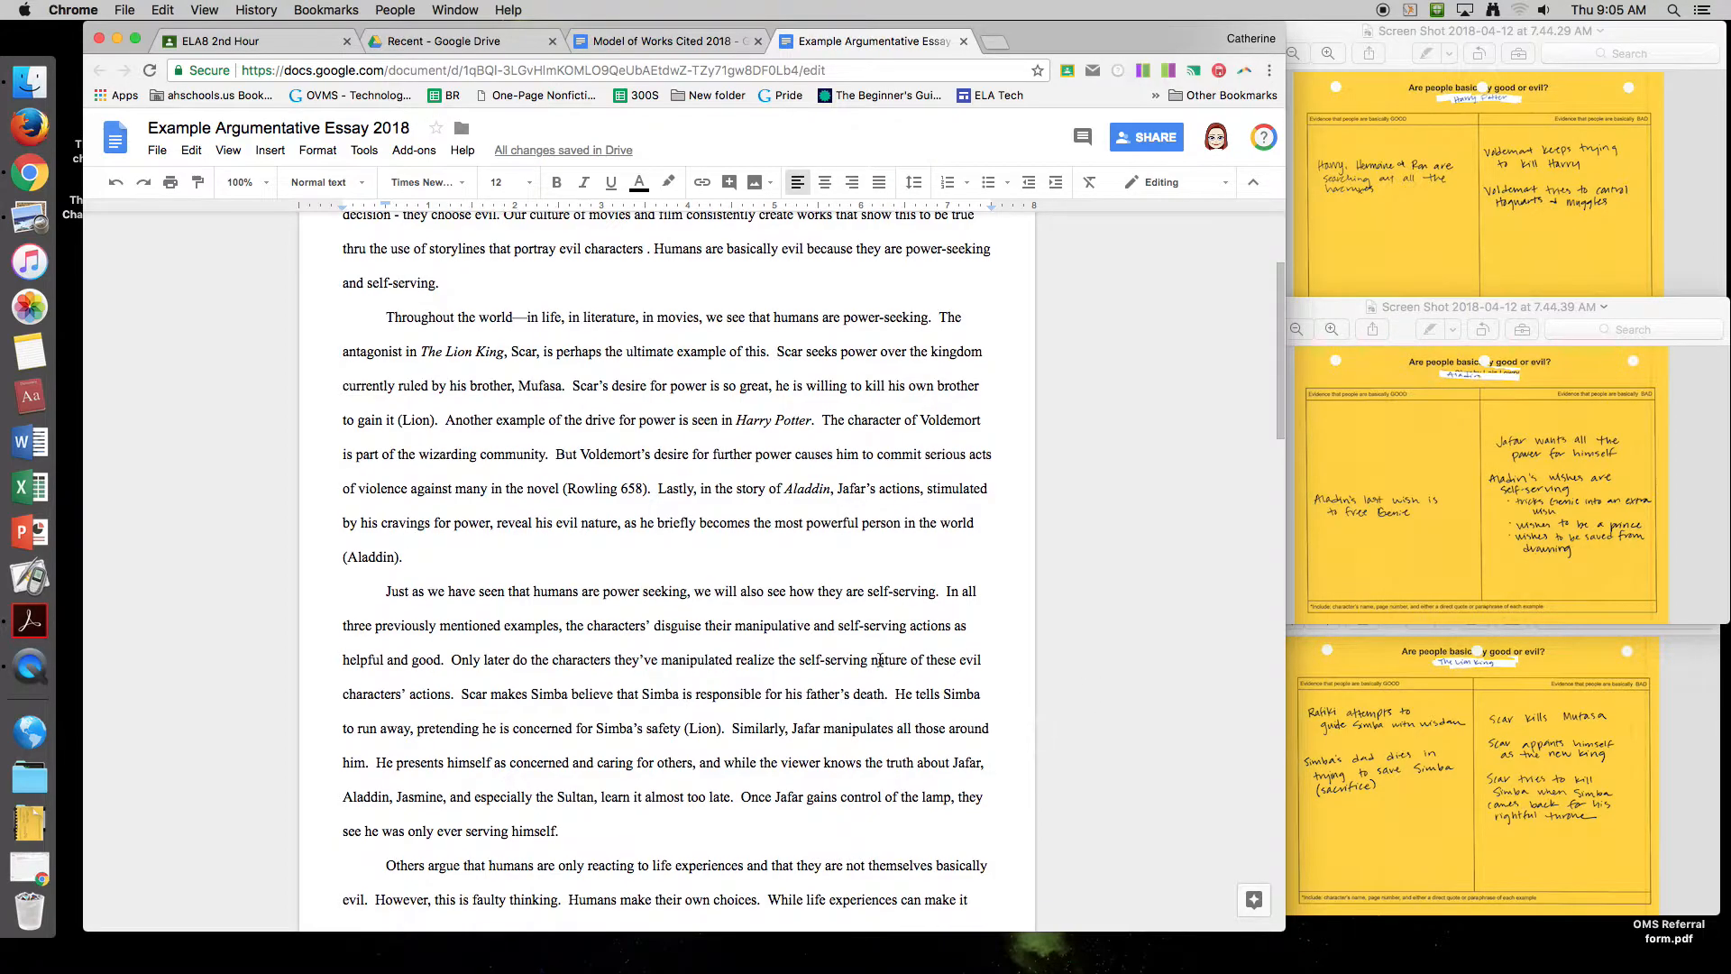
{"action": "scroll", "coordinate": [880, 660], "scroll_direction": "down", "scroll_amount": 3}
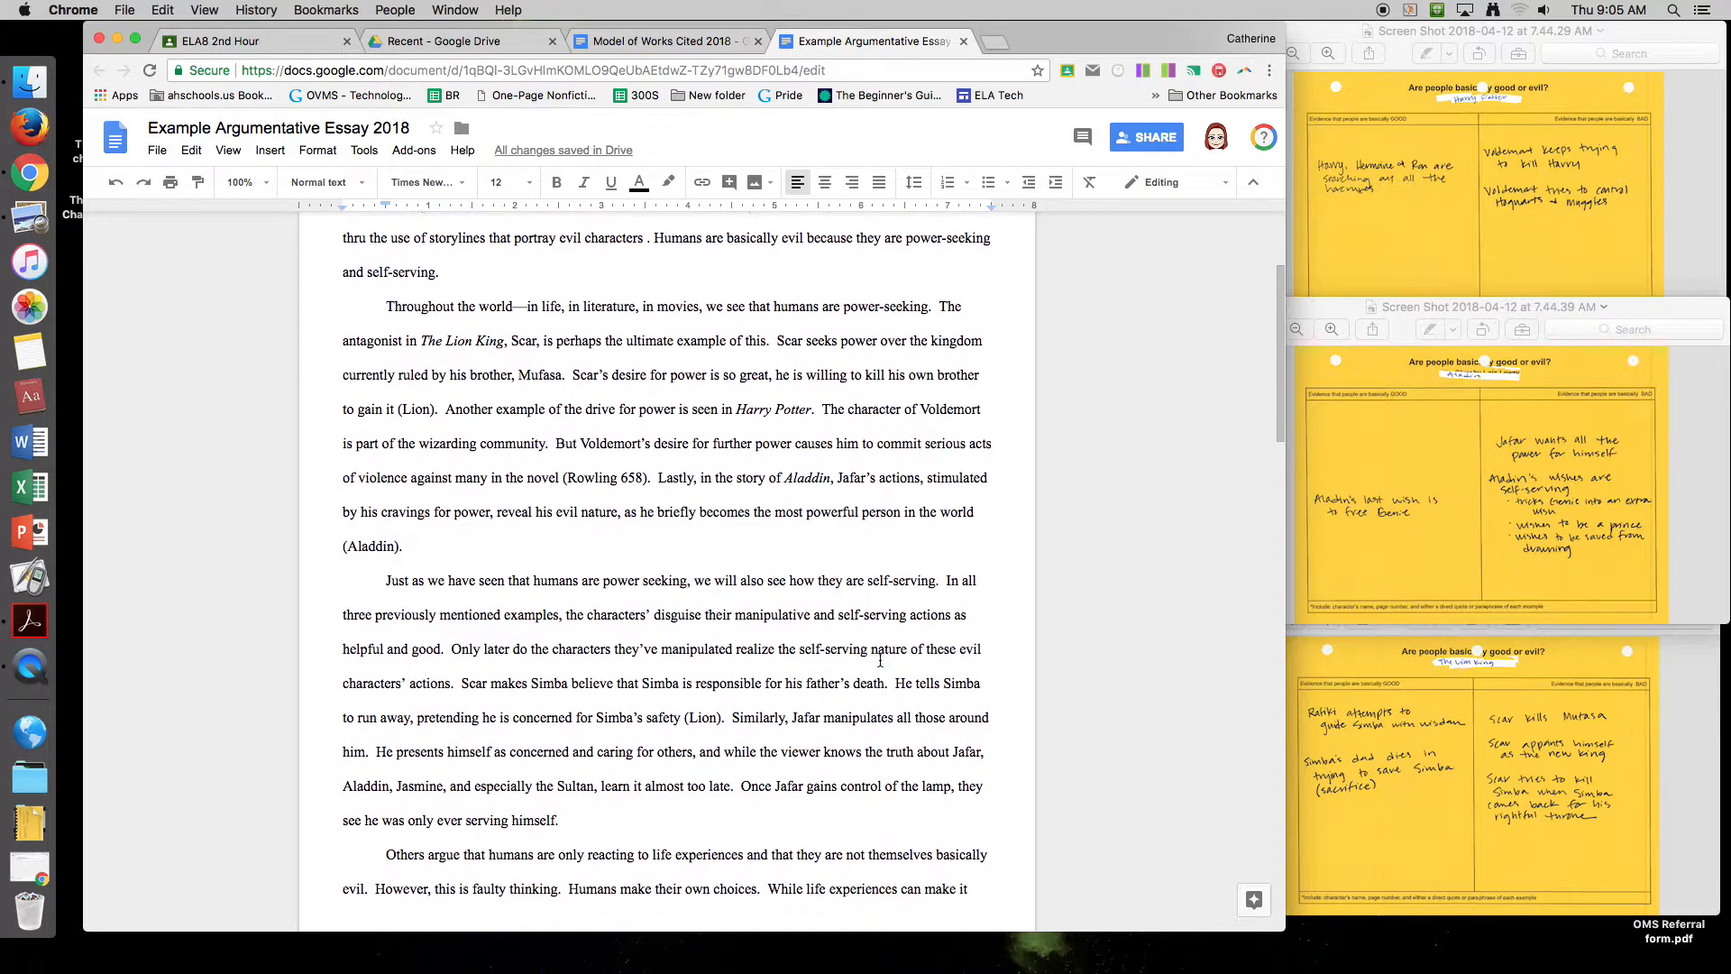
{"action": "scroll", "coordinate": [880, 660], "scroll_direction": "down", "scroll_amount": 2}
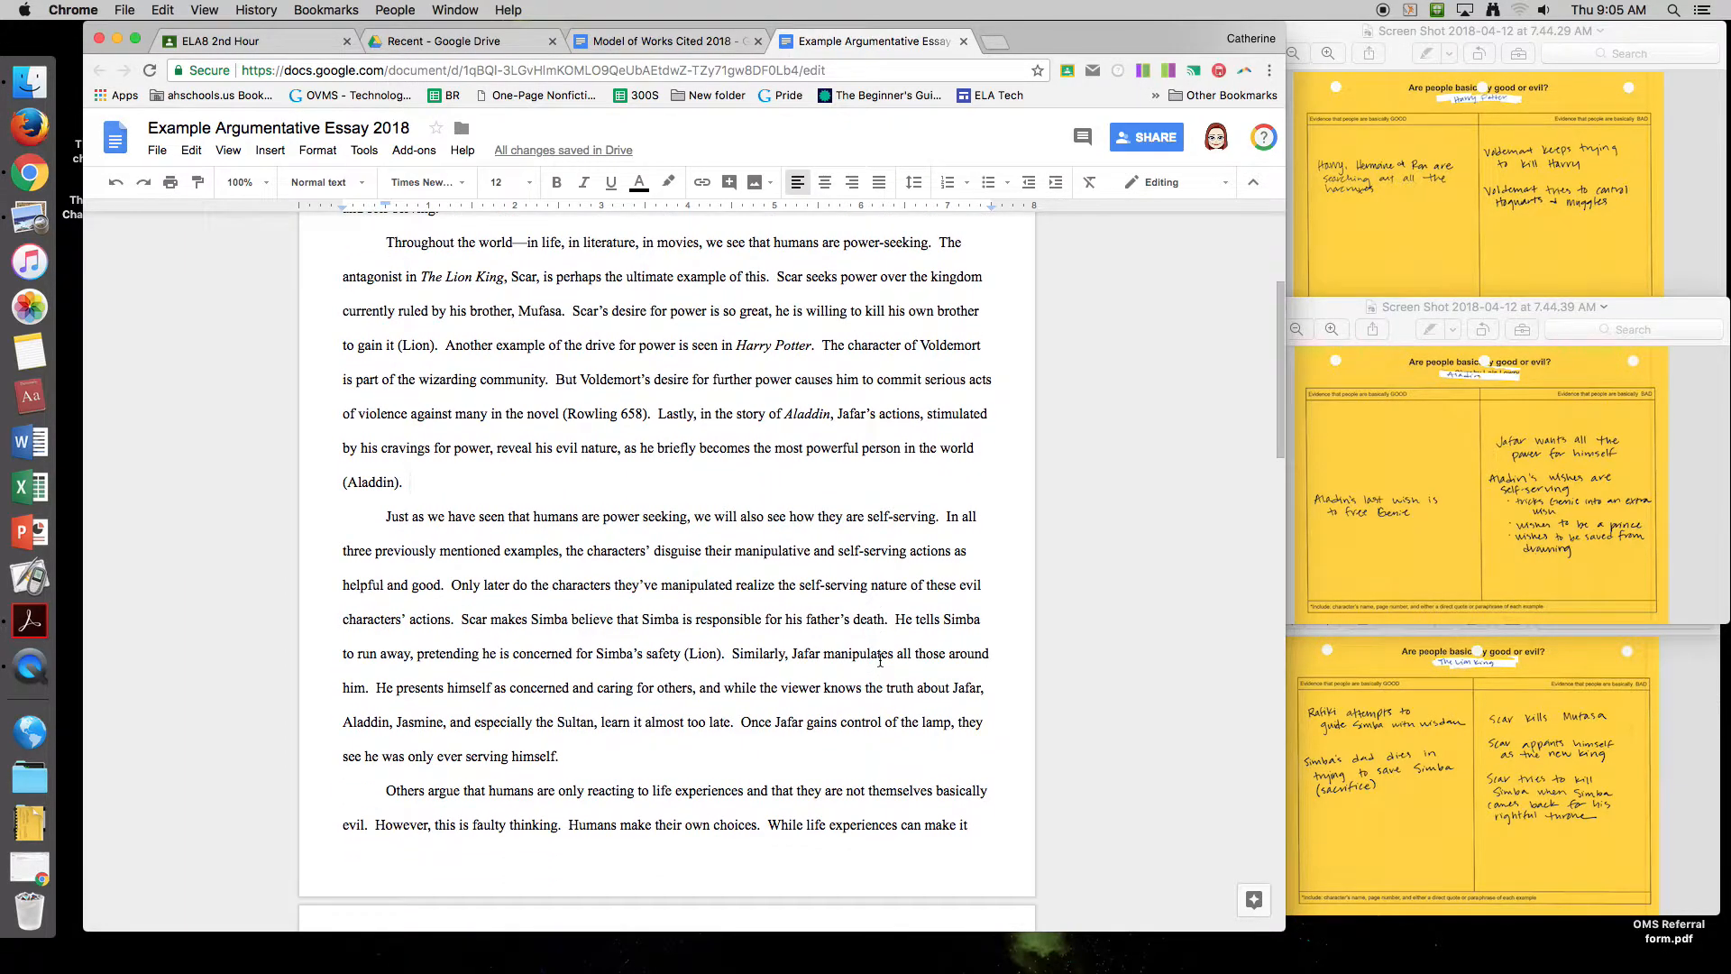